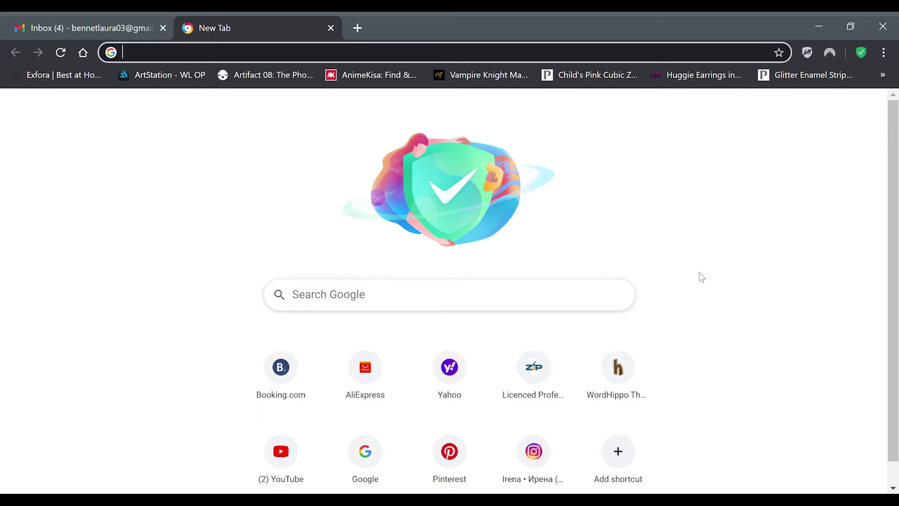
# Step: Search Google for 'zip moving and storage maryland' using the suggestion list
pyautogui.click(427, 299)
pyautogui.write('z')
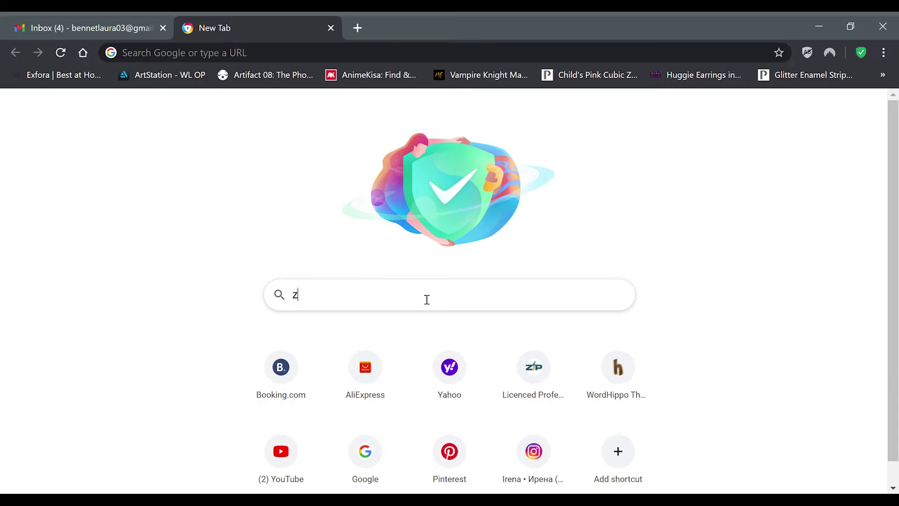
pyautogui.write('ip movi')
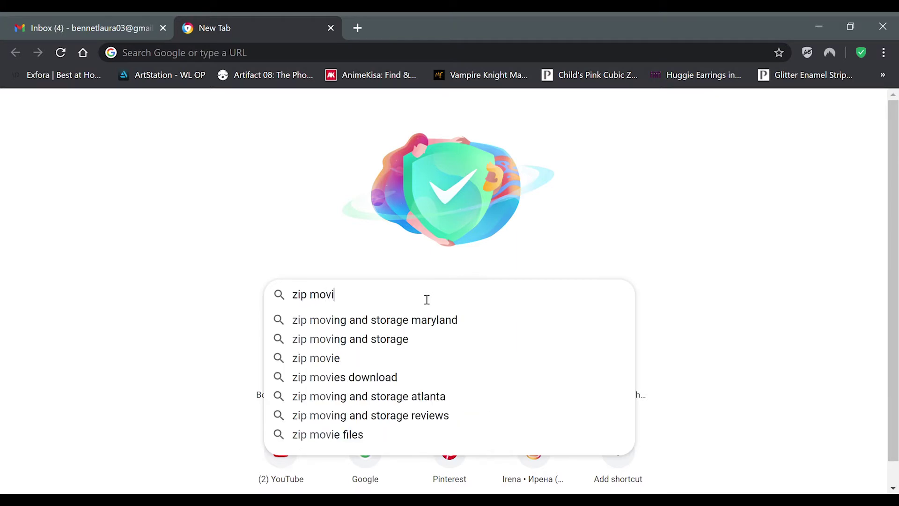
pyautogui.write('ng and storage')
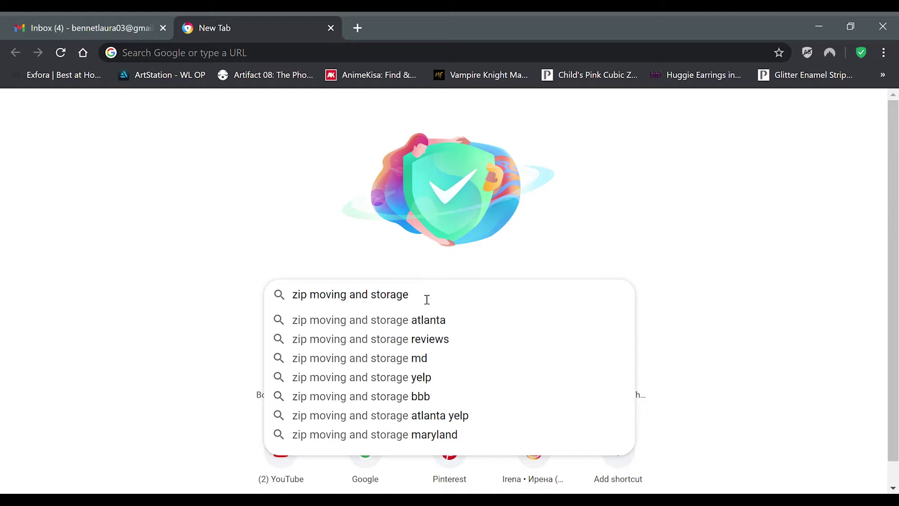
pyautogui.write(' maryl')
pyautogui.press('Down')
pyautogui.press('Up')
pyautogui.press('Down')
pyautogui.press('Up')
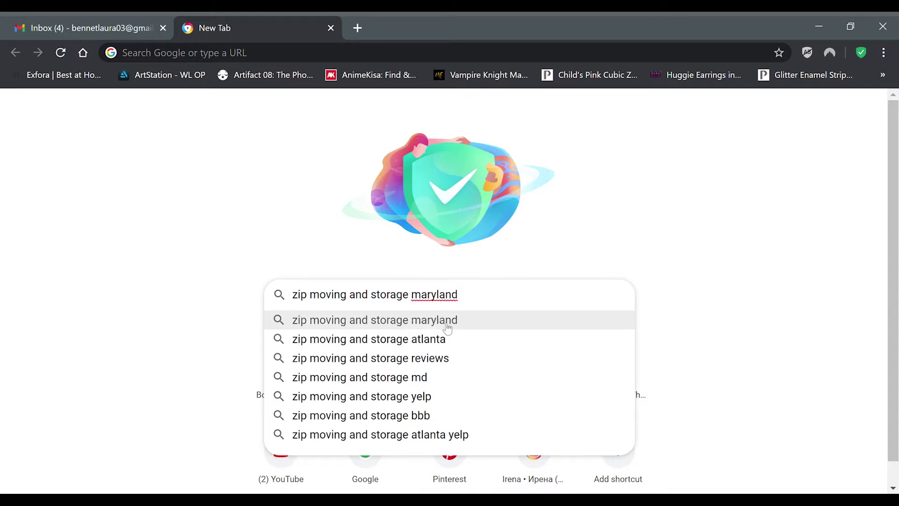
pyautogui.click(447, 327)
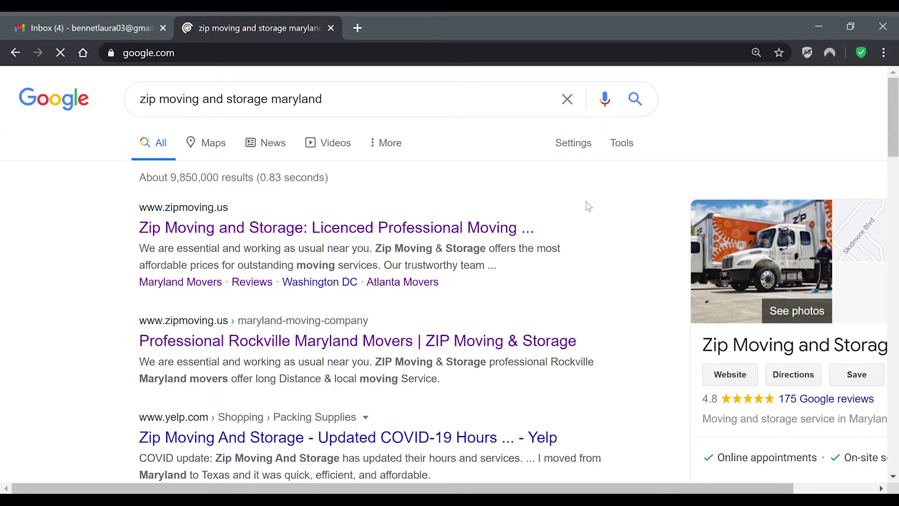
pyautogui.scroll(-4, 604, 168)
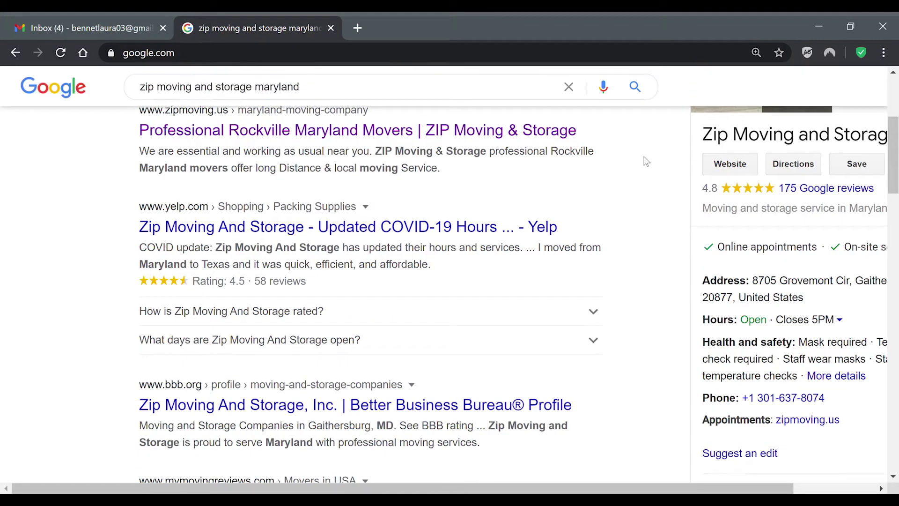
pyautogui.scroll(5, 646, 161)
# Step: Open the zipmoving.us site and start a quote moving from zip 21213 to 21230
pyautogui.click(350, 236)
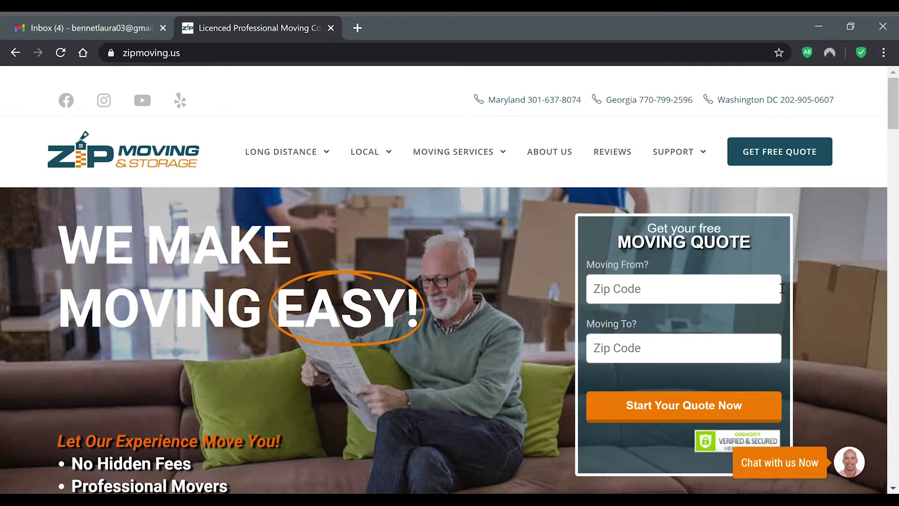
pyautogui.click(666, 298)
pyautogui.write('21213')
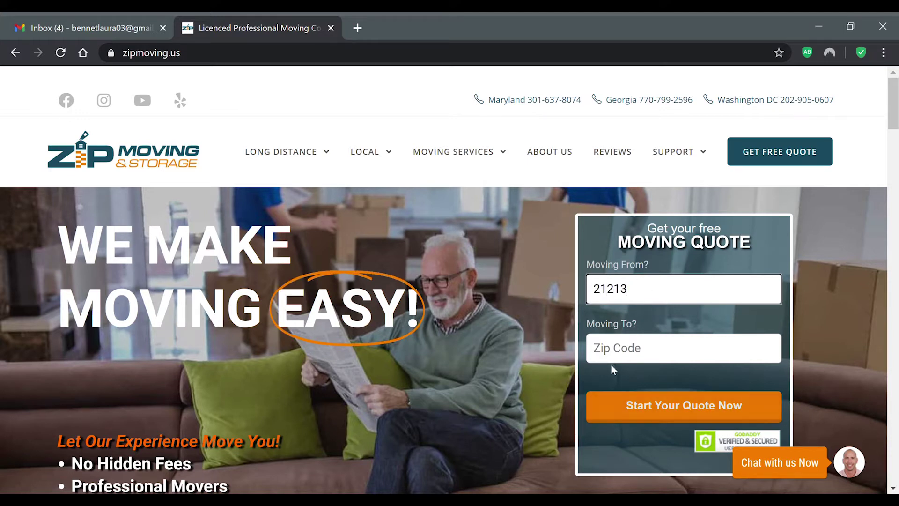
pyautogui.click(656, 356)
pyautogui.write('21230')
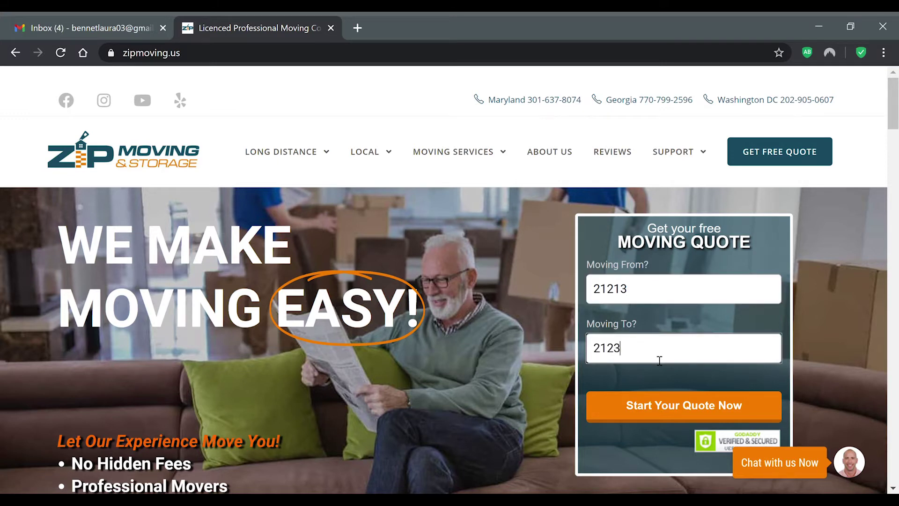
pyautogui.click(689, 412)
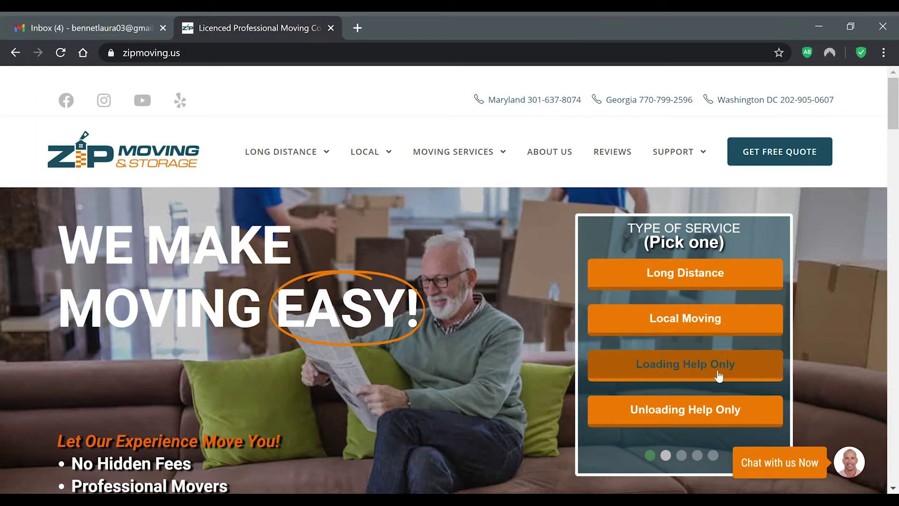
# Step: Choose Local Moving for a studio on March 3, 2021, with Google Search as the referral source
pyautogui.click(623, 316)
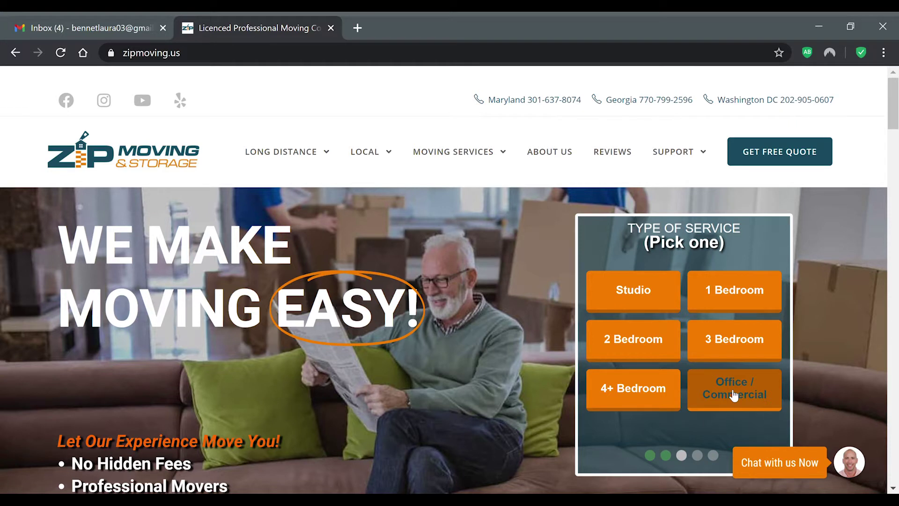
pyautogui.click(638, 291)
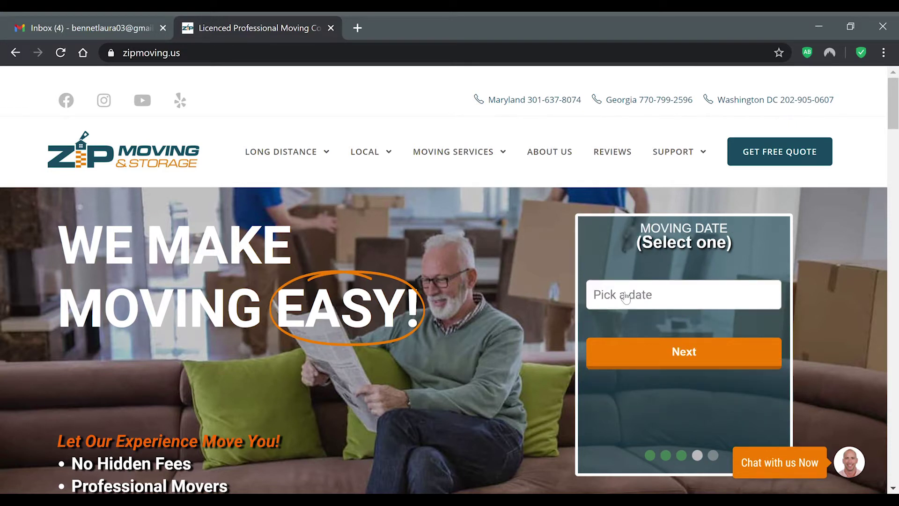
pyautogui.click(688, 297)
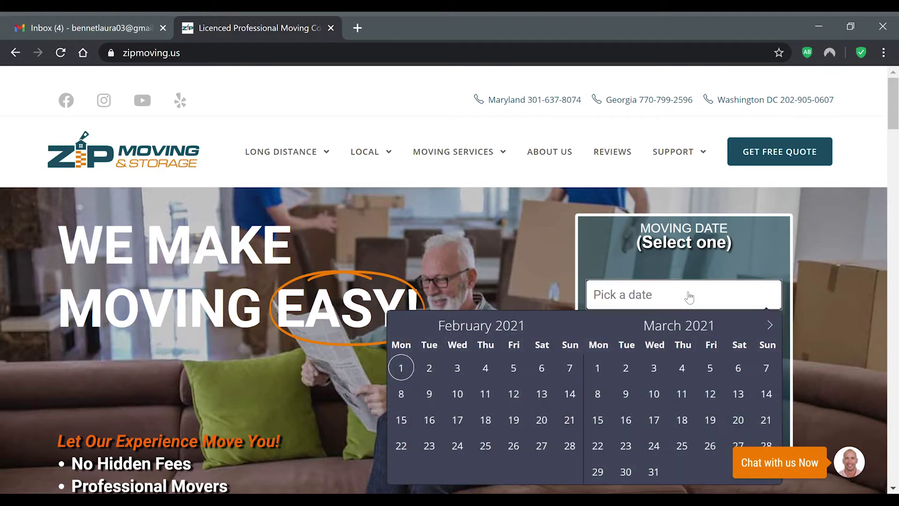
pyautogui.scroll(-4, 696, 291)
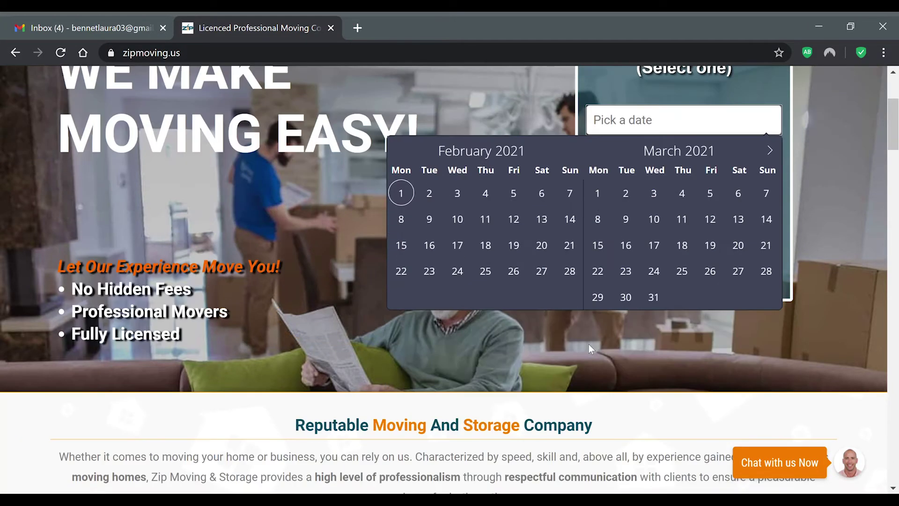
pyautogui.click(656, 194)
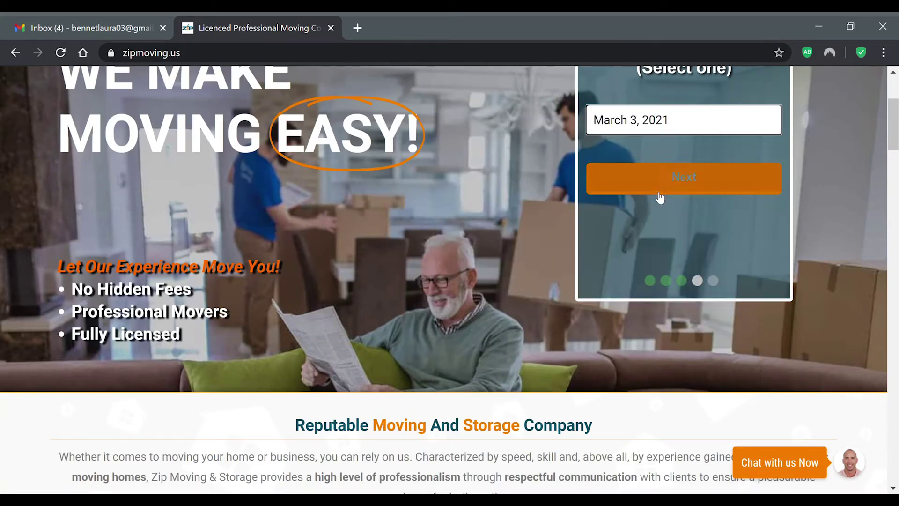
pyautogui.scroll(4, 779, 177)
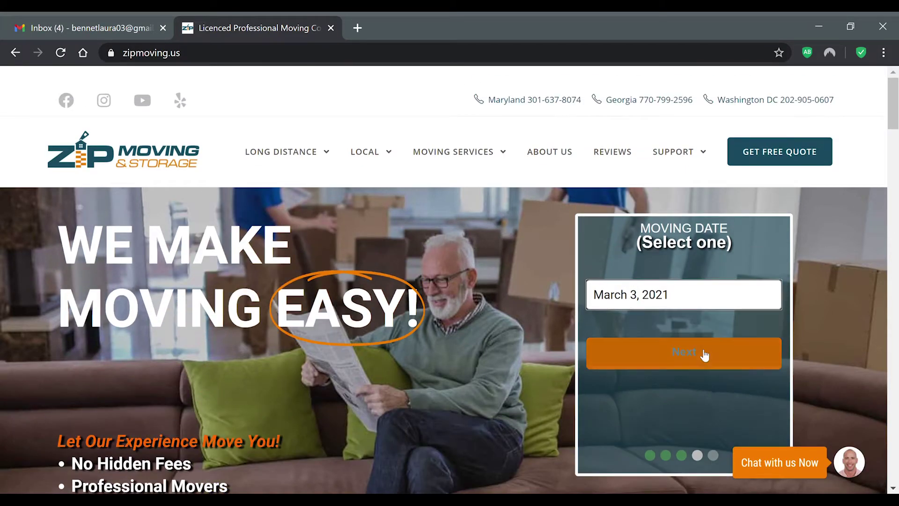
pyautogui.click(702, 355)
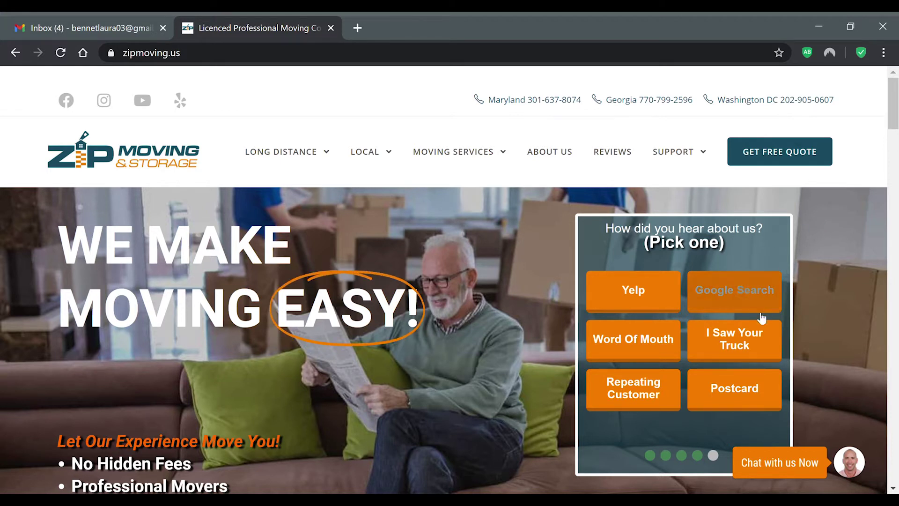
pyautogui.click(733, 299)
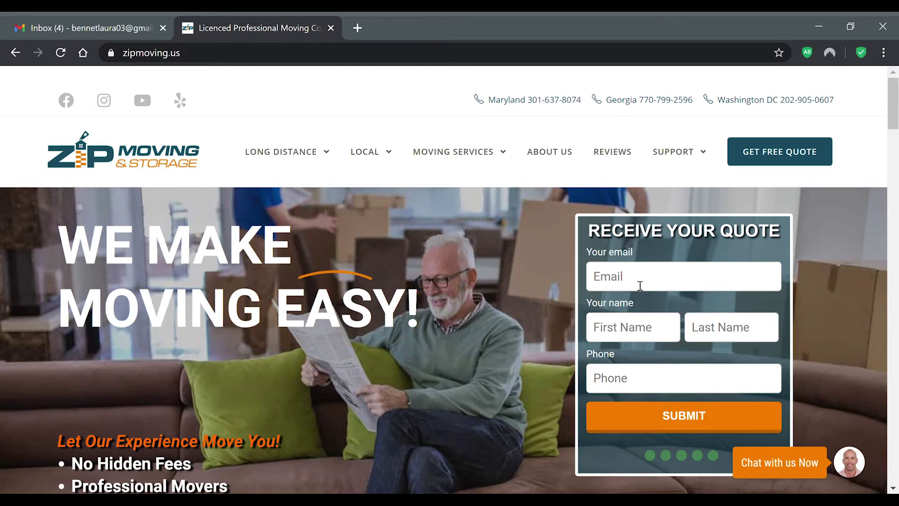
# Step: Enter the contact e-mail, first name, last name and phone number, then submit the quote request
pyautogui.click(642, 284)
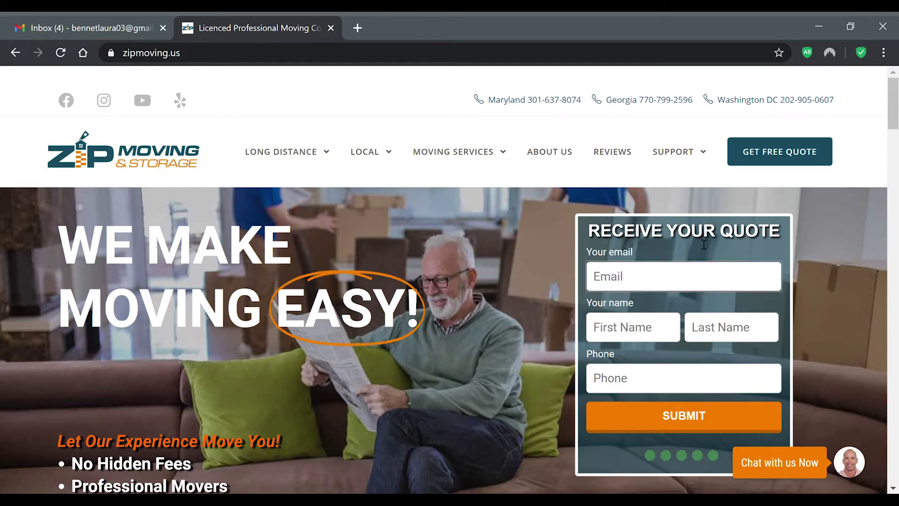
pyautogui.write('i')
pyautogui.press('BackSpace')
pyautogui.press('BackSpace')
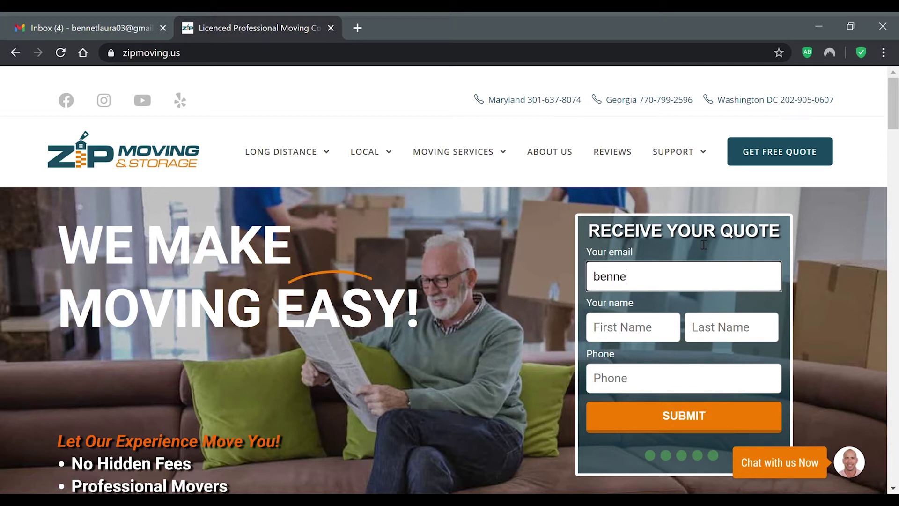
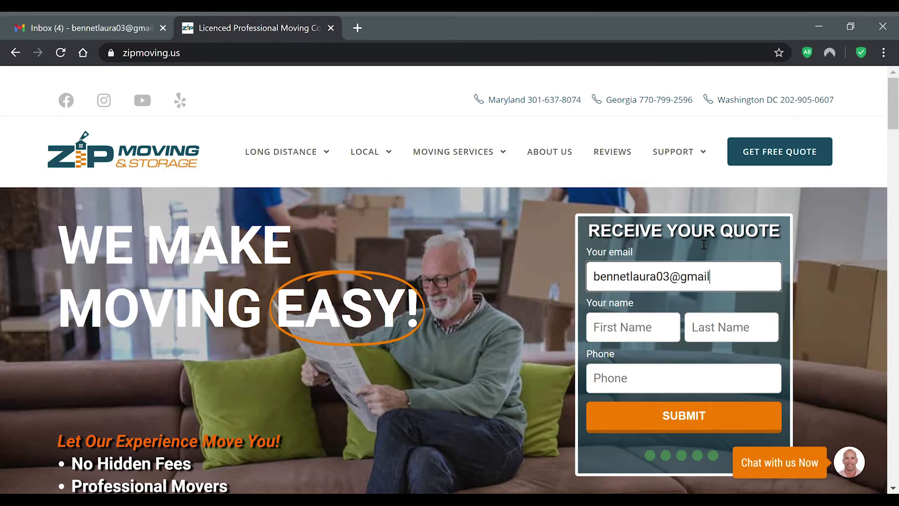
pyautogui.click(660, 337)
pyautogui.click(761, 343)
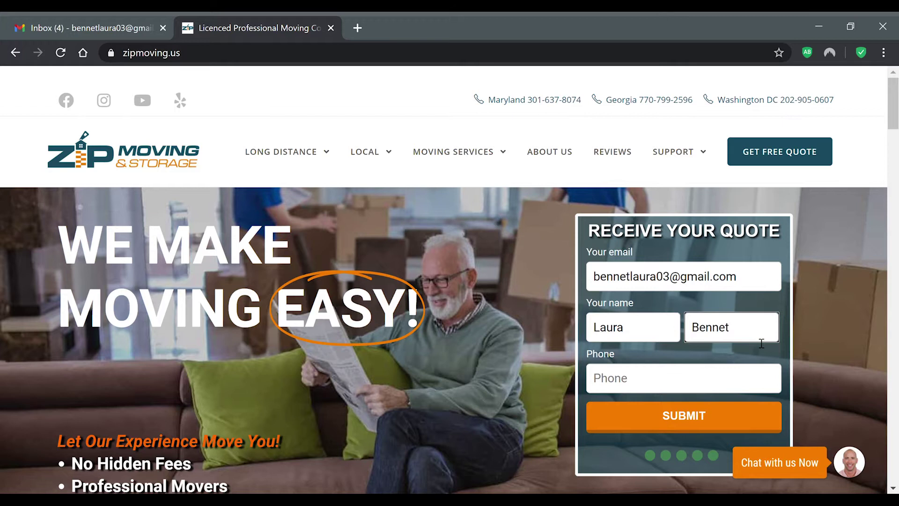
pyautogui.click(667, 384)
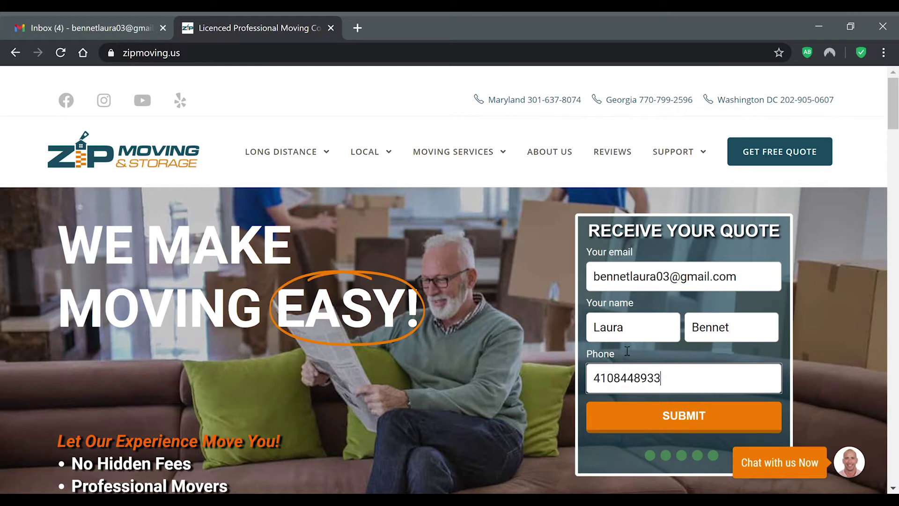
pyautogui.click(706, 412)
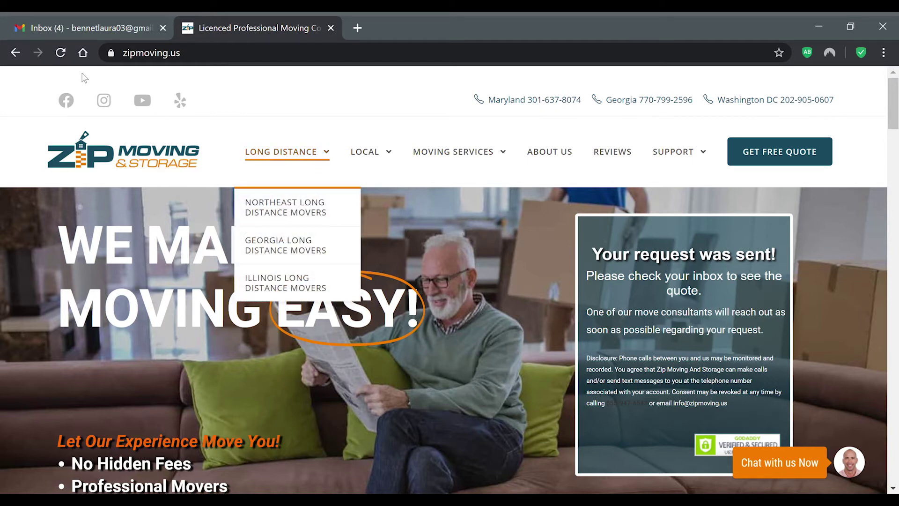
# Step: Open the Zip Moving 'Thank you for submitting a quote' email in Gmail and scroll to the account link
pyautogui.click(82, 21)
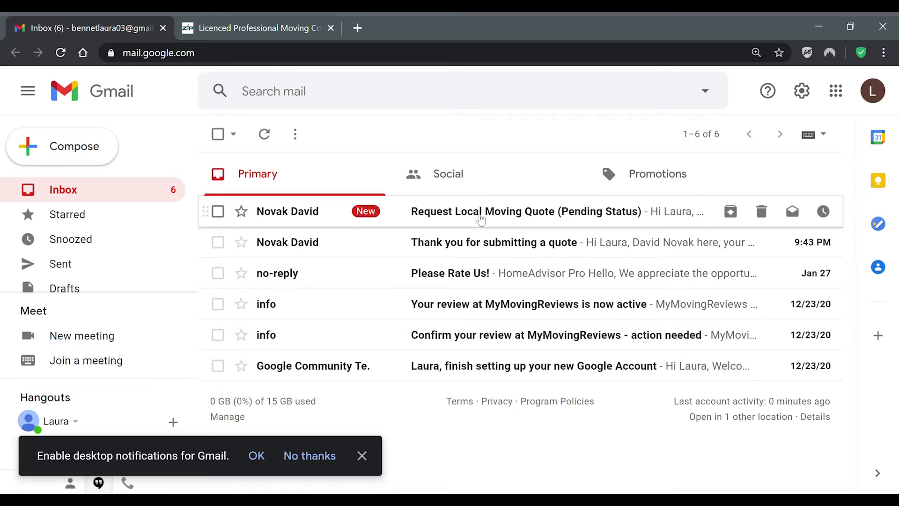
pyautogui.click(530, 247)
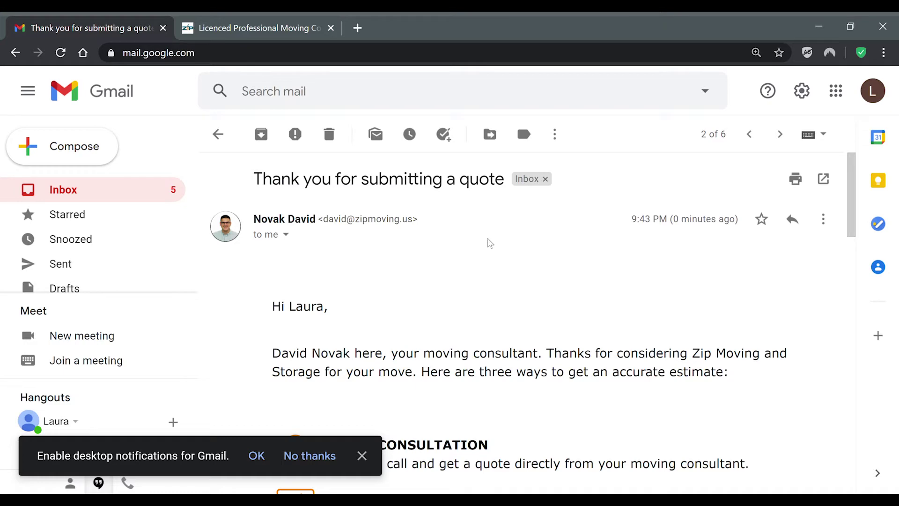
pyautogui.scroll(-1, 648, 195)
pyautogui.scroll(-5, 707, 218)
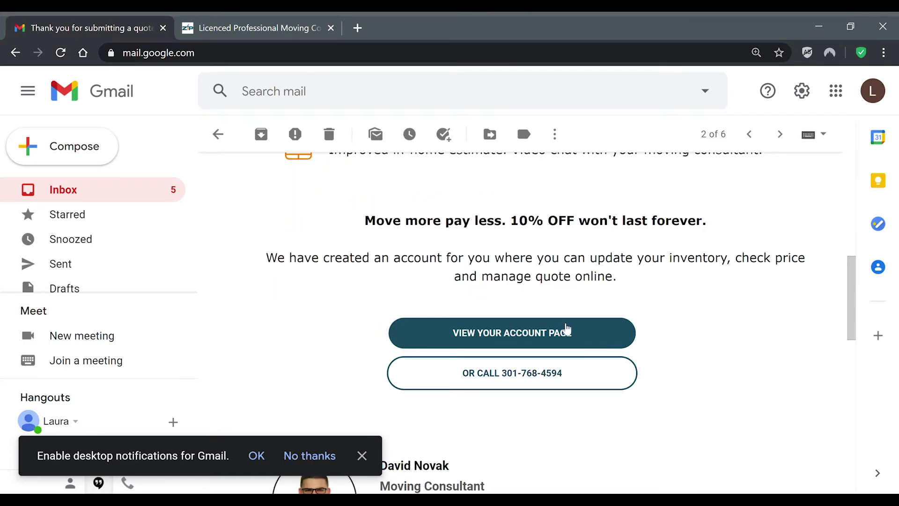
pyautogui.scroll(-1, 581, 225)
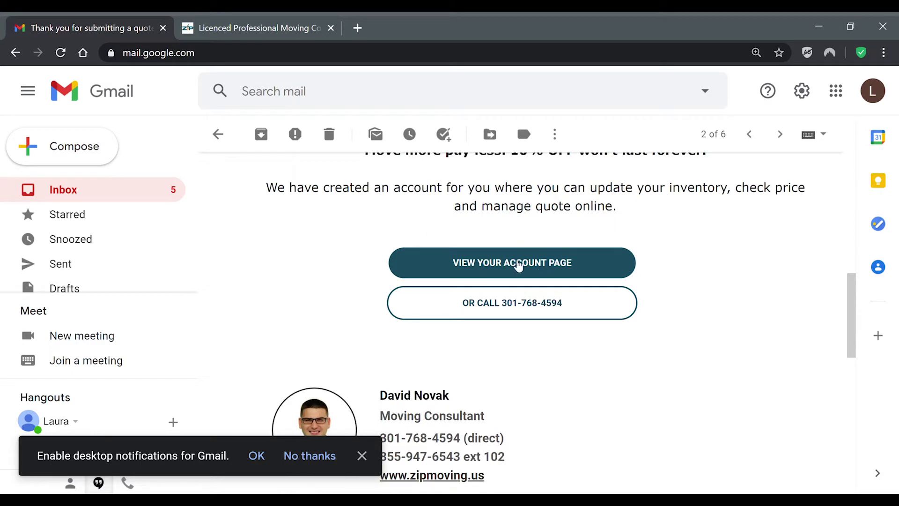
# Step: Open the account page from the email and dismiss the tutorial with VIEW REQUEST
pyautogui.click(516, 264)
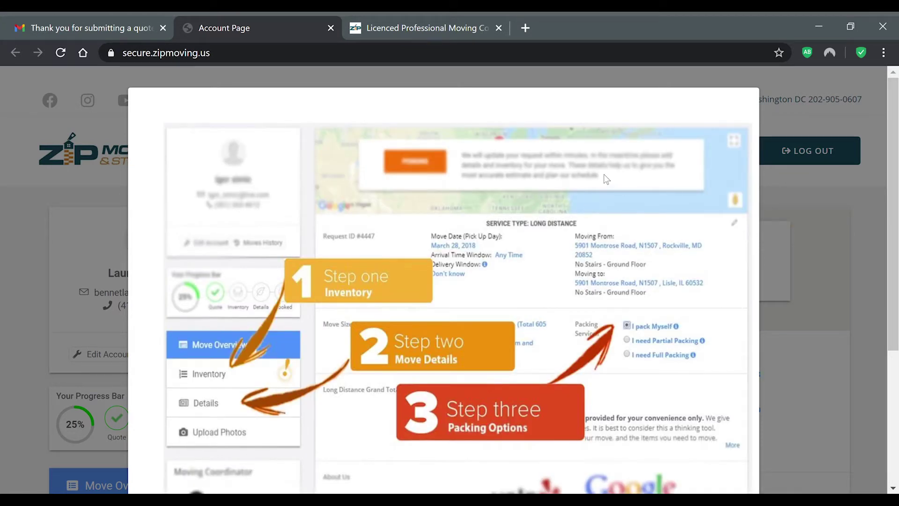
pyautogui.scroll(-5, 607, 179)
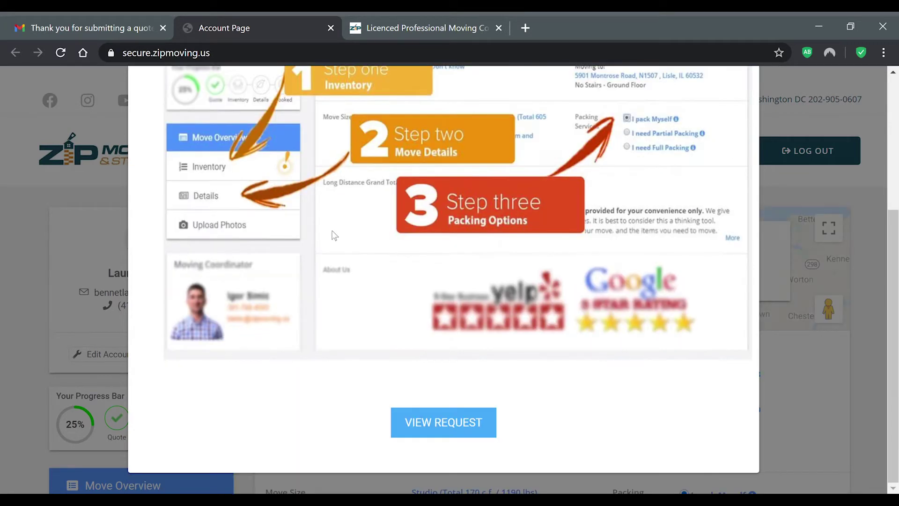
pyautogui.scroll(2, 235, 226)
pyautogui.scroll(-2, 714, 260)
pyautogui.click(432, 423)
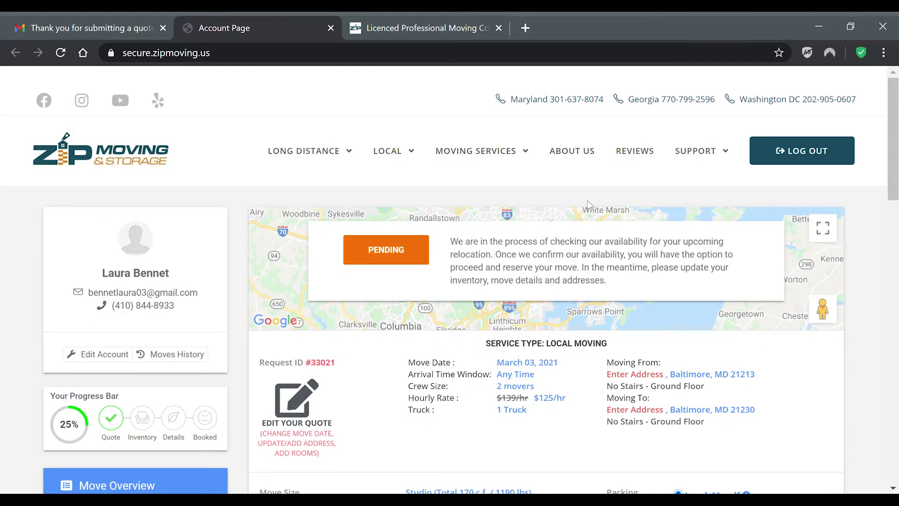
# Step: Review the Move Overview's $500.00 - $656.25 estimate, then open Update Inventory
pyautogui.scroll(-2, 54, 305)
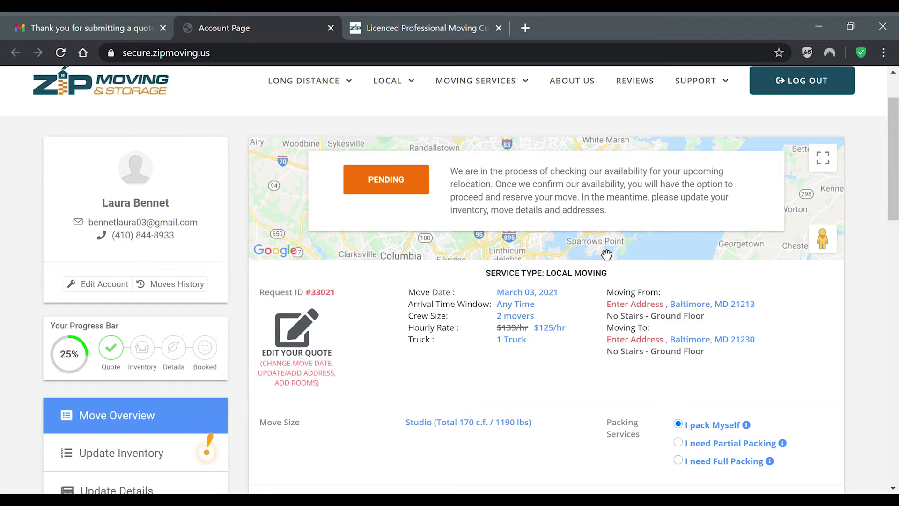
pyautogui.moveTo(894, 141); pyautogui.dragTo(897, 198)
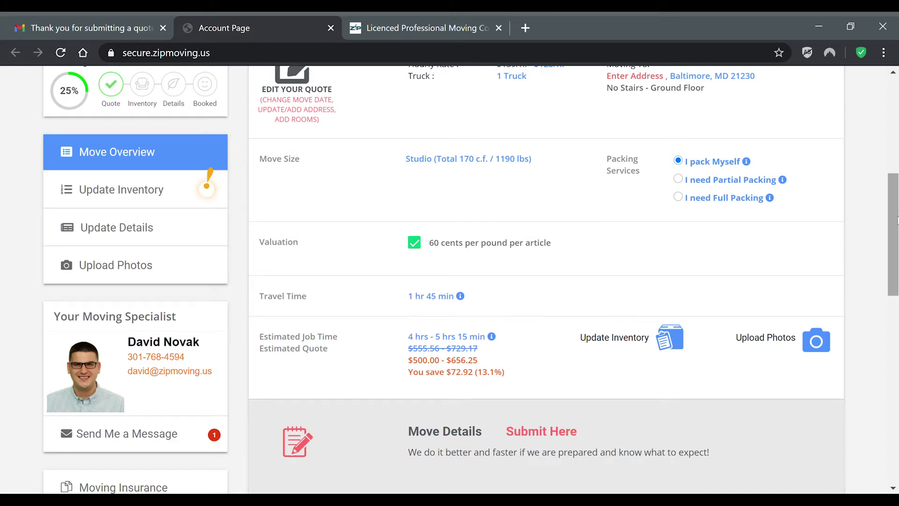
pyautogui.scroll(2, 896, 201)
pyautogui.scroll(-2, 896, 206)
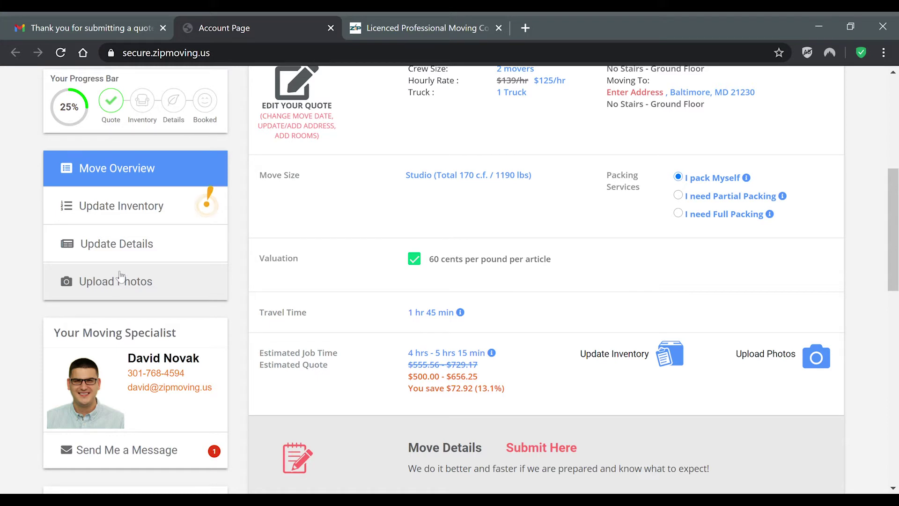
pyautogui.scroll(-1, 183, 257)
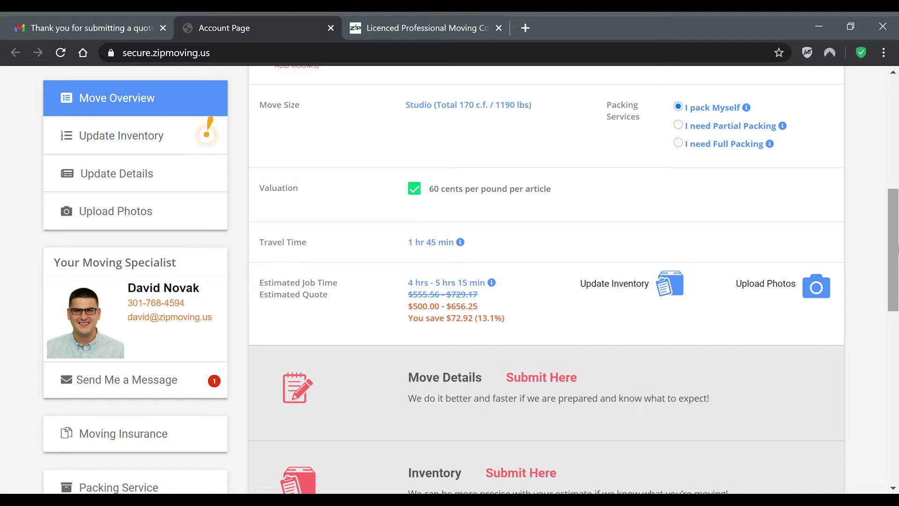
pyautogui.scroll(4, 896, 249)
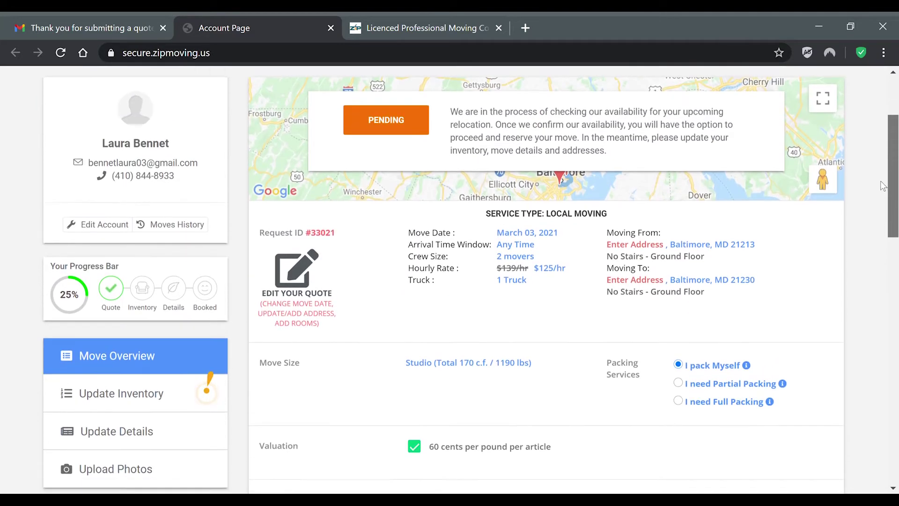
pyautogui.scroll(-4, 896, 213)
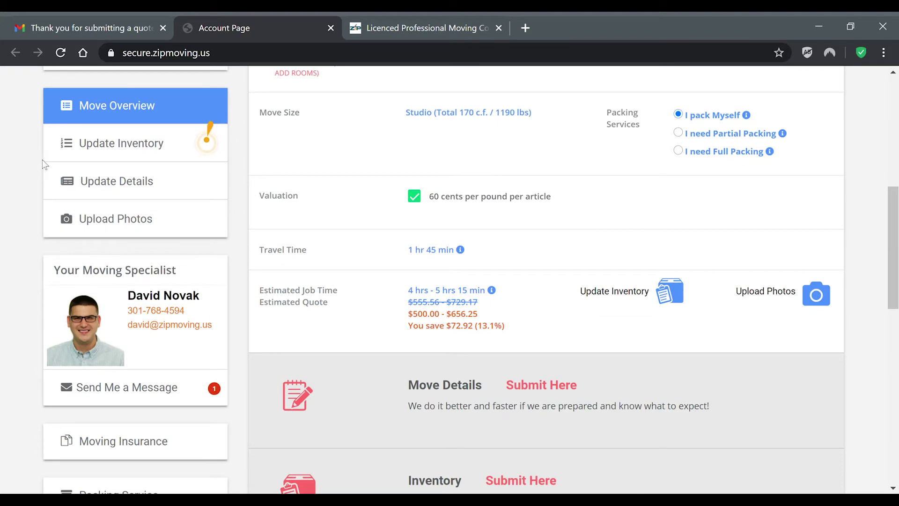
pyautogui.click(123, 147)
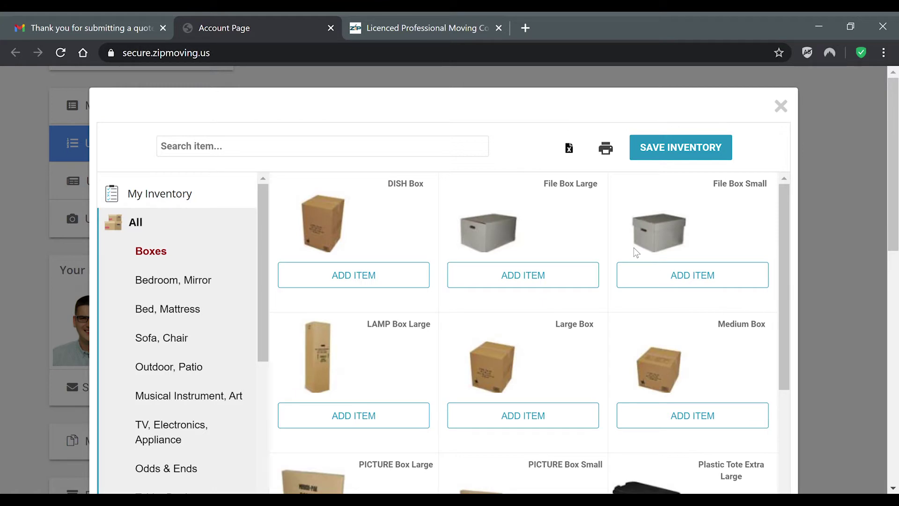
# Step: In the Living Room category, add two Bookcase Large items to the inventory
pyautogui.moveTo(896, 158); pyautogui.dragTo(895, 192)
pyautogui.moveTo(263, 118); pyautogui.dragTo(260, 204)
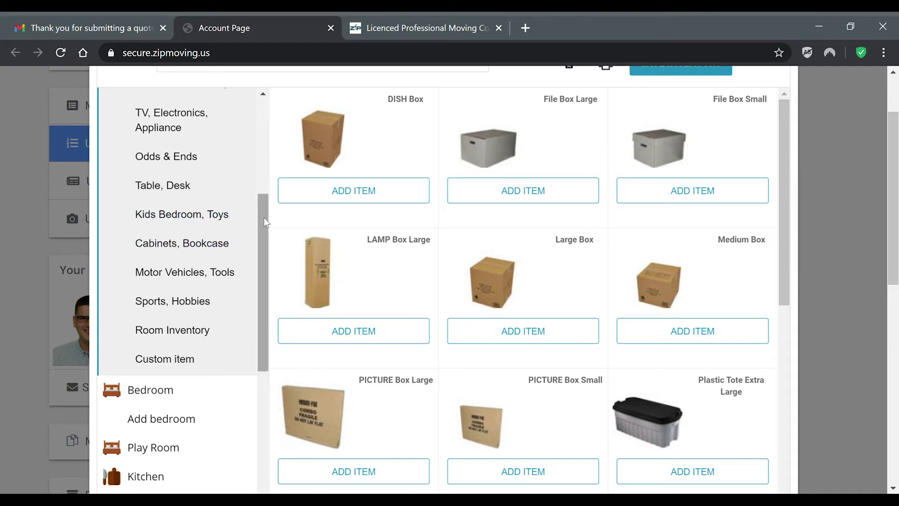
pyautogui.scroll(-2, 783, 168)
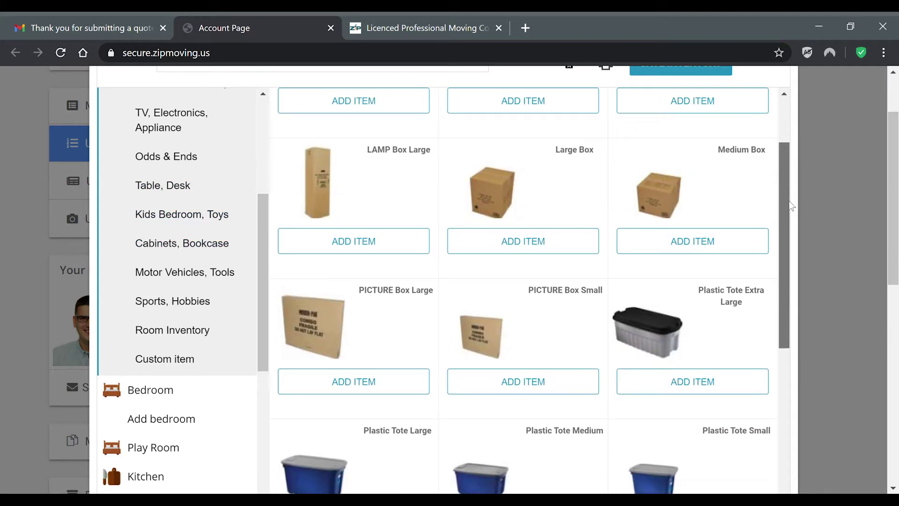
pyautogui.moveTo(261, 237); pyautogui.dragTo(226, 324)
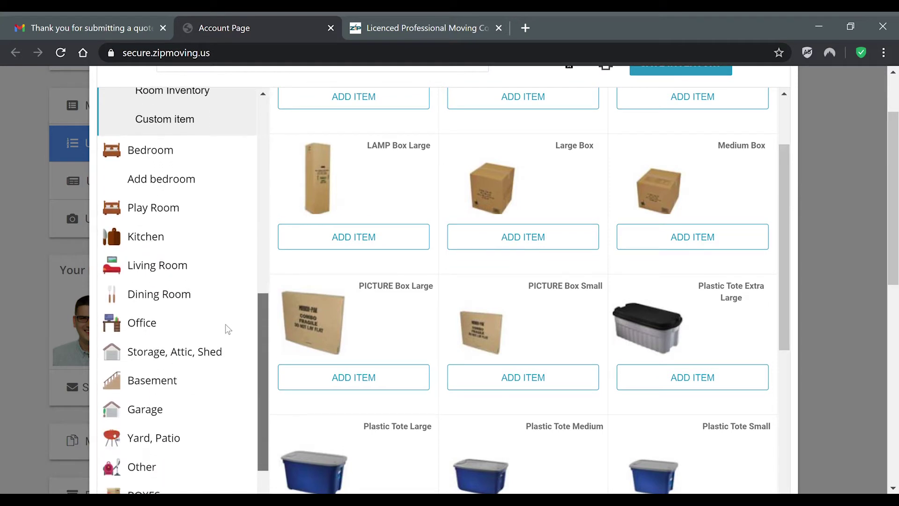
pyautogui.click(177, 262)
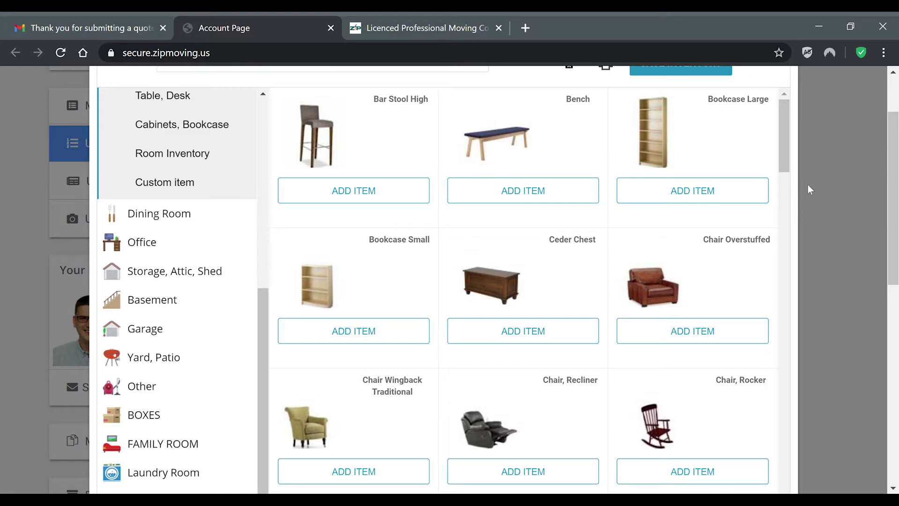
pyautogui.scroll(1, 894, 163)
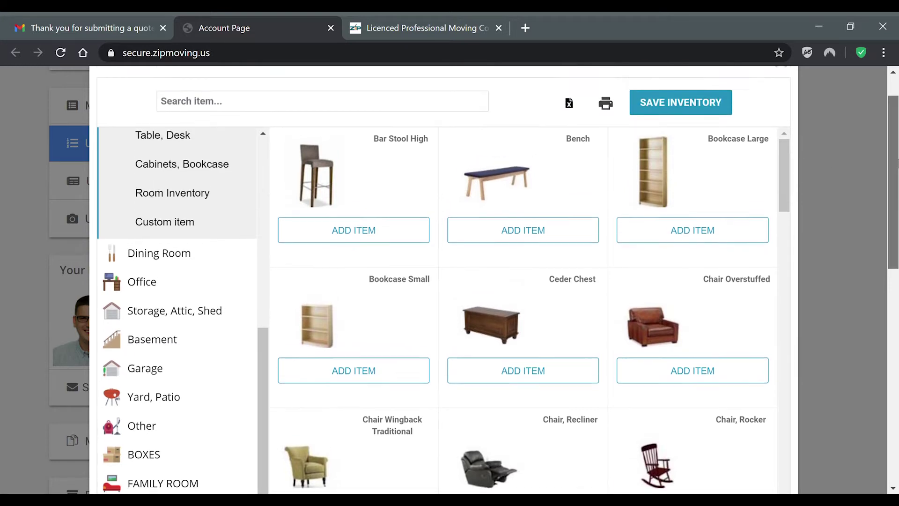
pyautogui.scroll(1, 833, 168)
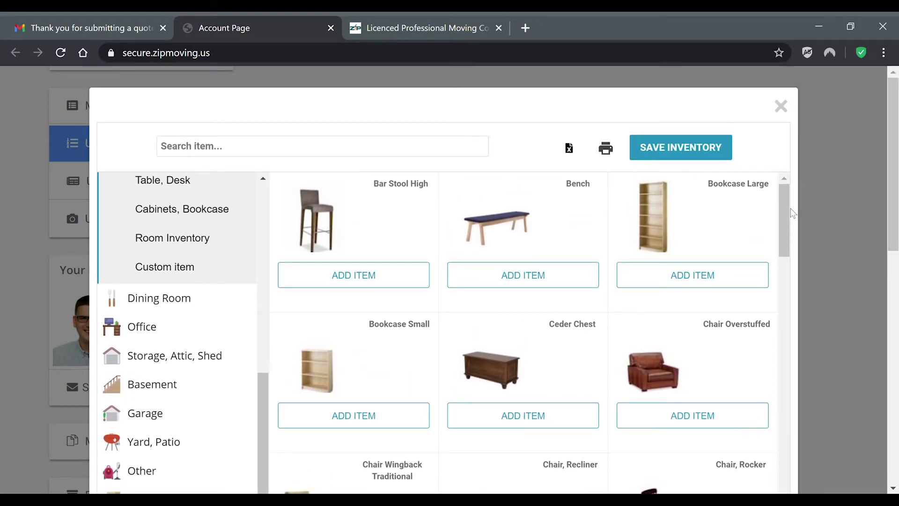
pyautogui.click(701, 281)
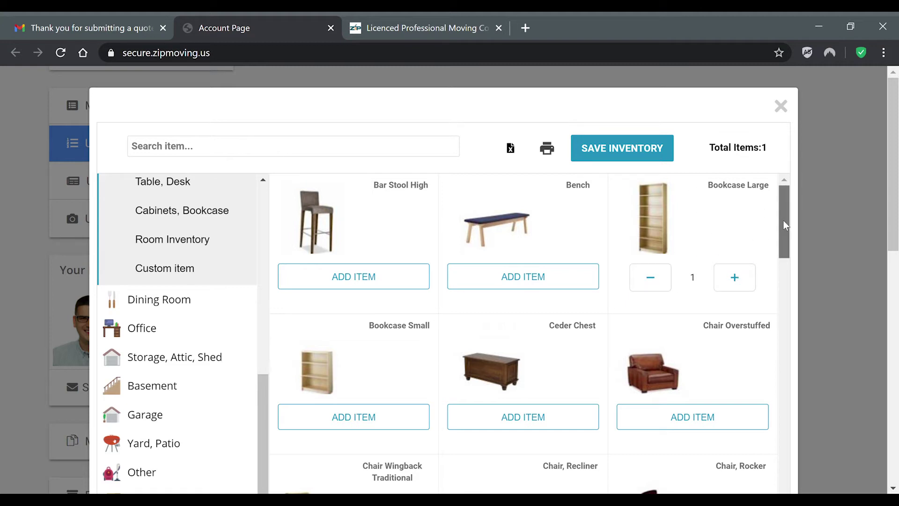
pyautogui.click(657, 282)
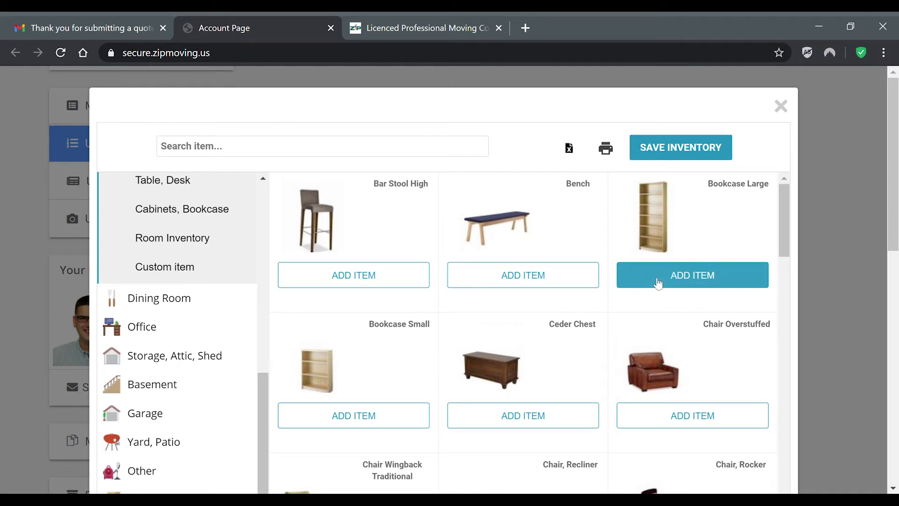
pyautogui.click(689, 280)
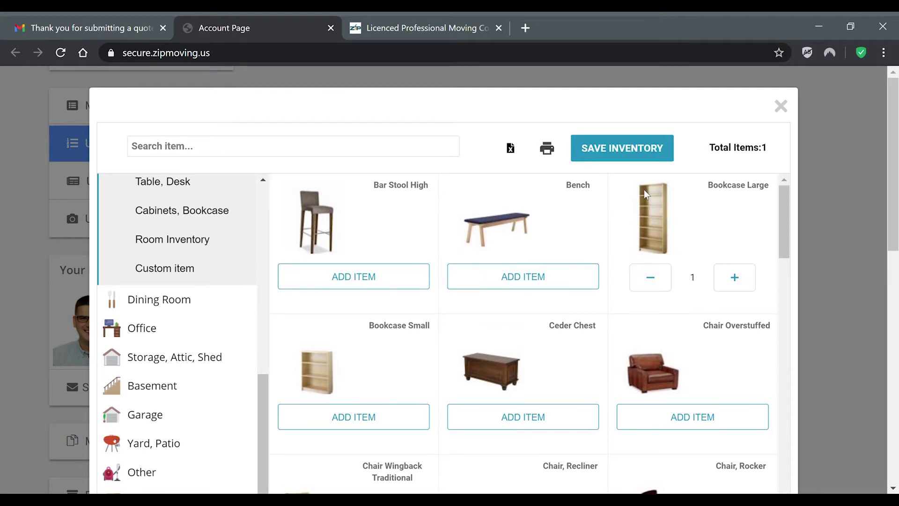
pyautogui.click(742, 280)
# Step: Add a Faux (Artificial) Tree, a Flat Panel TV 32"-45" and a Loveseat, then show Dining Room items
pyautogui.moveTo(785, 201); pyautogui.dragTo(780, 299)
pyautogui.click(369, 397)
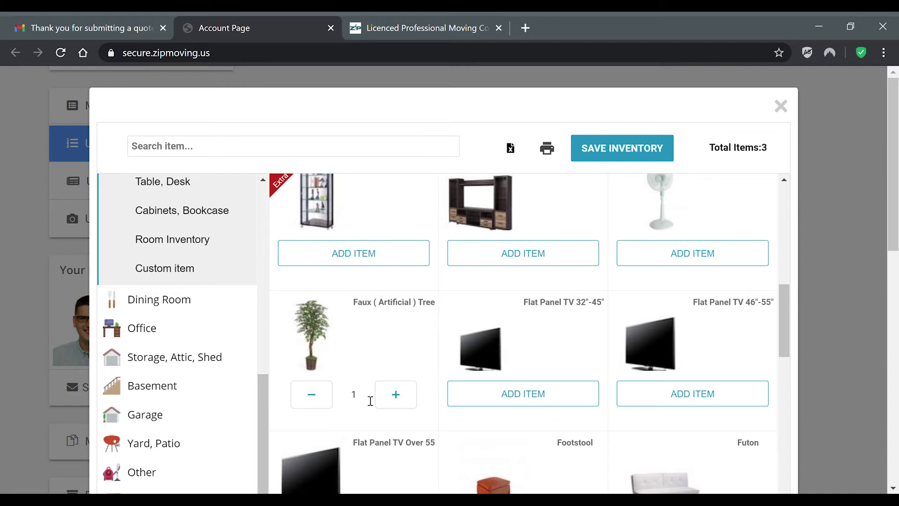
pyautogui.click(527, 397)
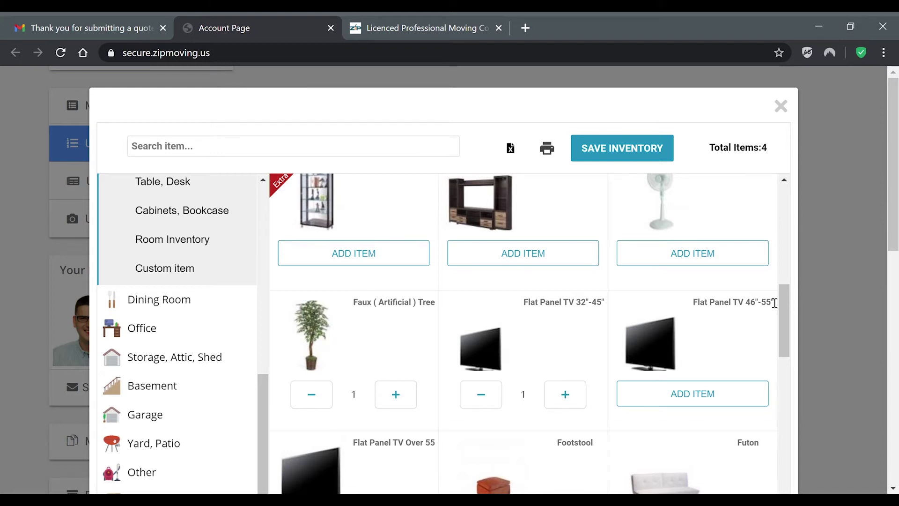
pyautogui.moveTo(778, 306); pyautogui.dragTo(791, 391)
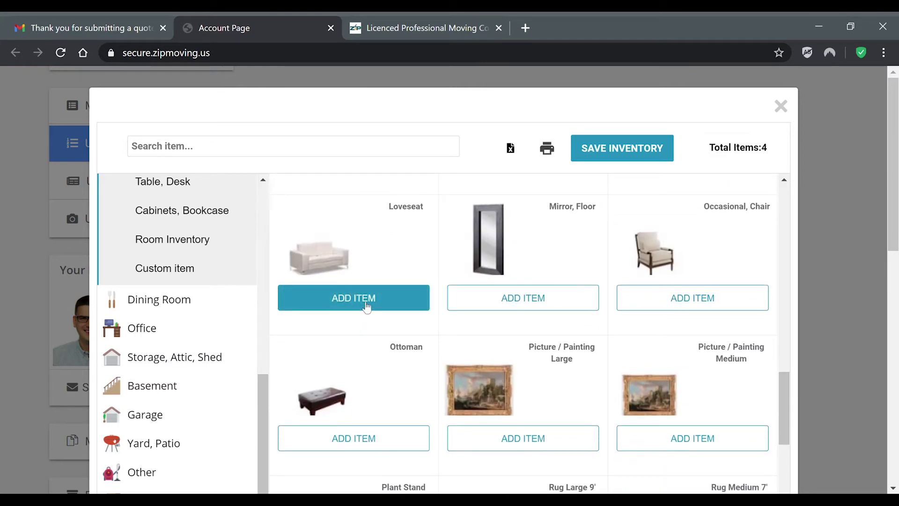
pyautogui.click(366, 307)
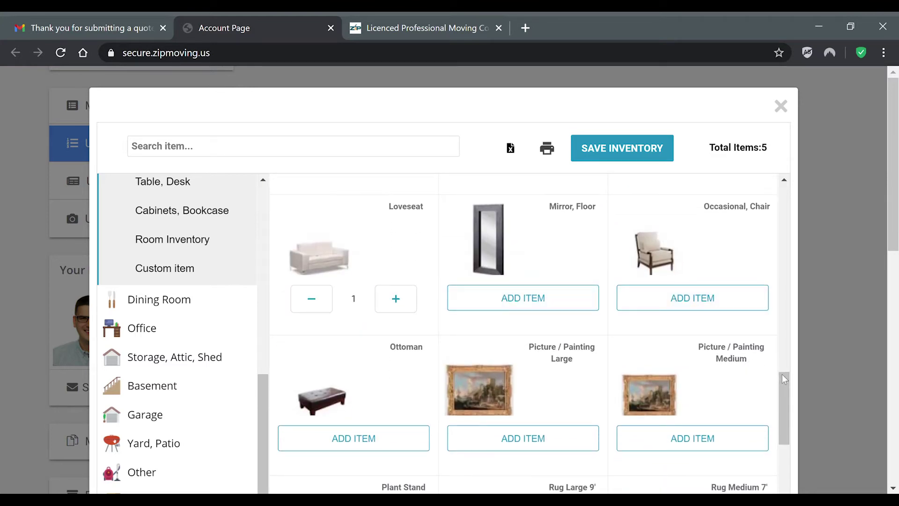
pyautogui.moveTo(784, 377); pyautogui.dragTo(790, 468)
pyautogui.scroll(6, 782, 462)
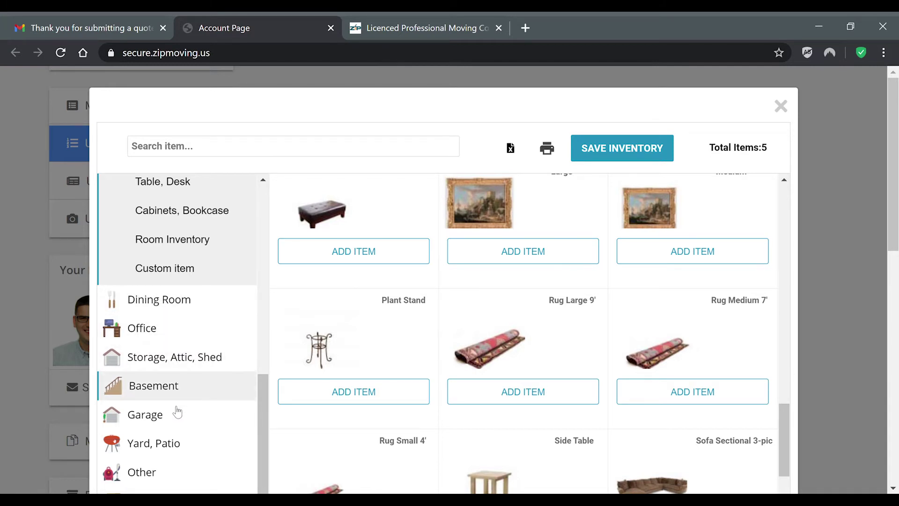
pyautogui.click(185, 308)
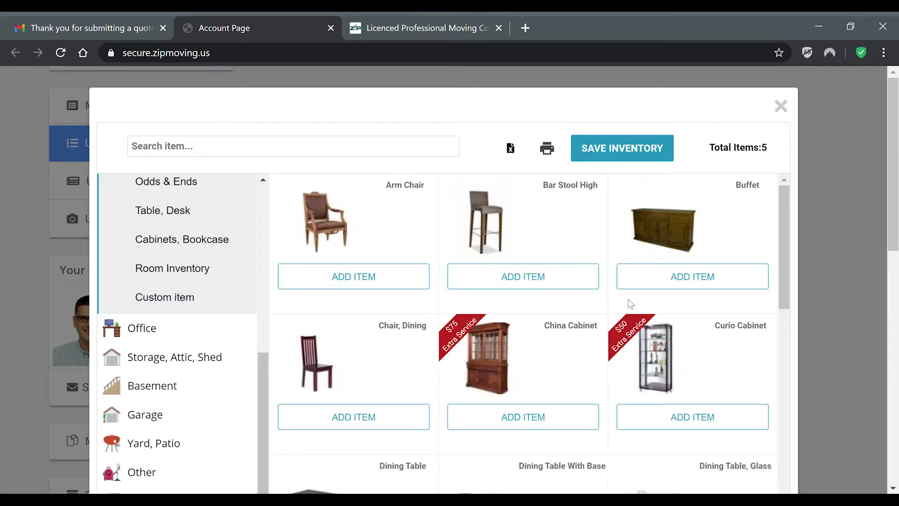
# Step: Search items for 'dining chair' to bring up the Custom item form
pyautogui.moveTo(785, 197)
pyautogui.mouseDown()
pyautogui.moveTo(776, 374)
pyautogui.moveTo(787, 190)
pyautogui.mouseUp()
pyautogui.write('dining ')
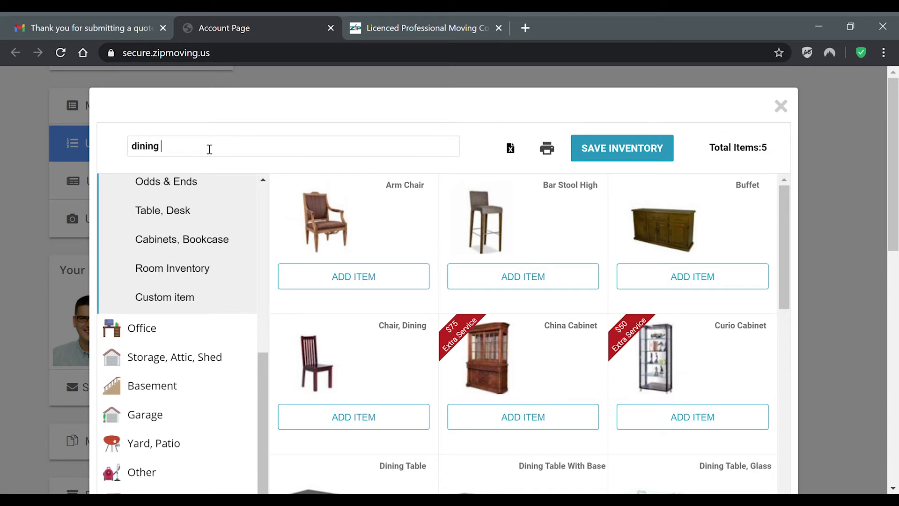
pyautogui.write('chair')
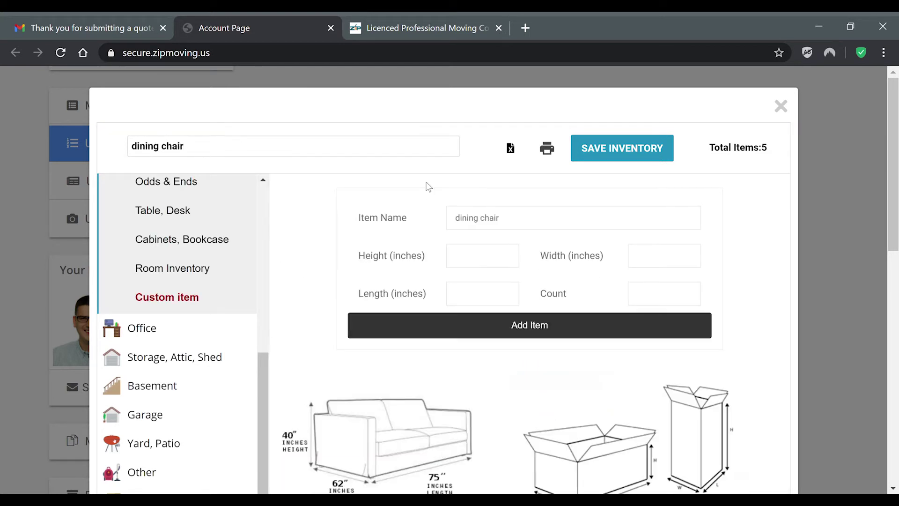
pyautogui.scroll(-12, 501, 225)
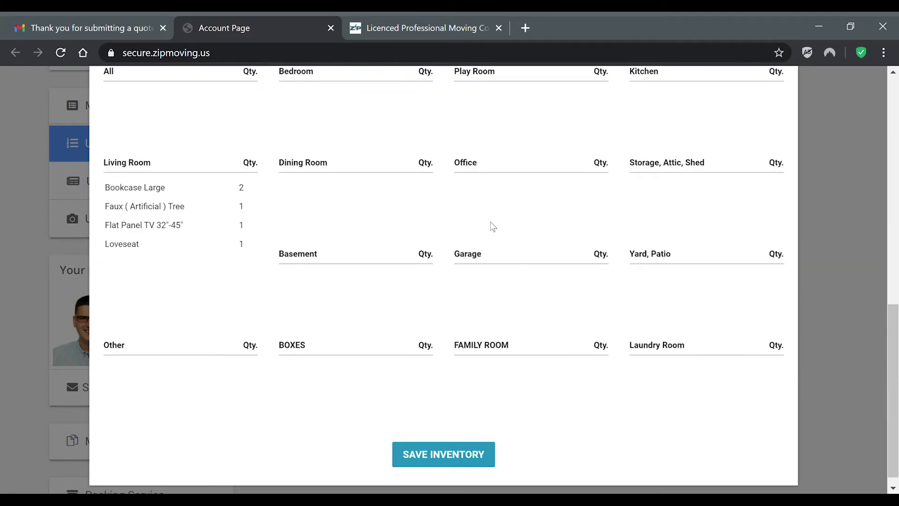
pyautogui.scroll(12, 553, 231)
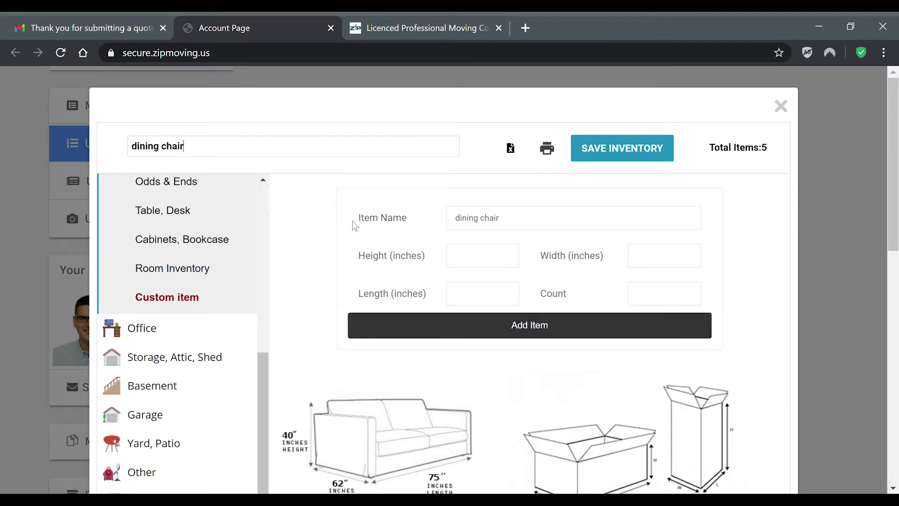
# Step: Set the custom dining chair's height to 1 inch without adding it
pyautogui.click(499, 259)
pyautogui.click(639, 261)
pyautogui.scroll(-2, 604, 258)
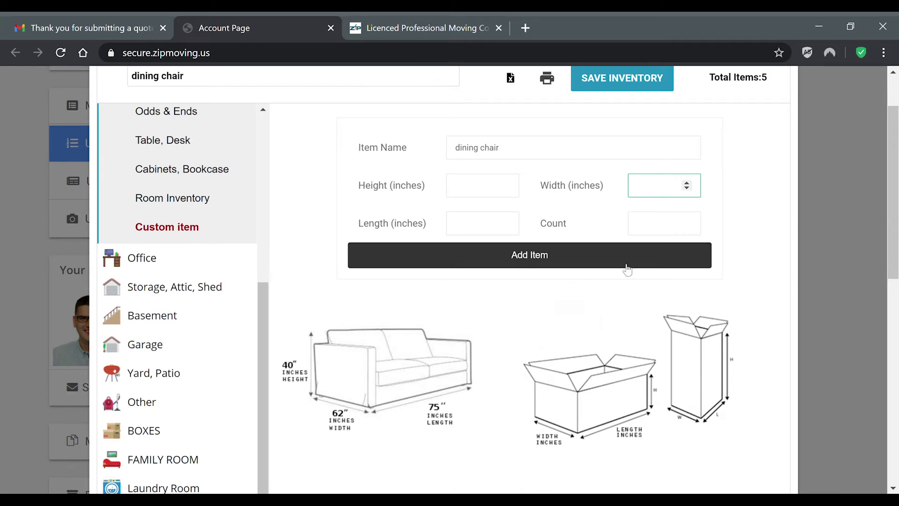
pyautogui.click(485, 226)
pyautogui.click(506, 191)
pyautogui.click(505, 183)
pyautogui.click(505, 183)
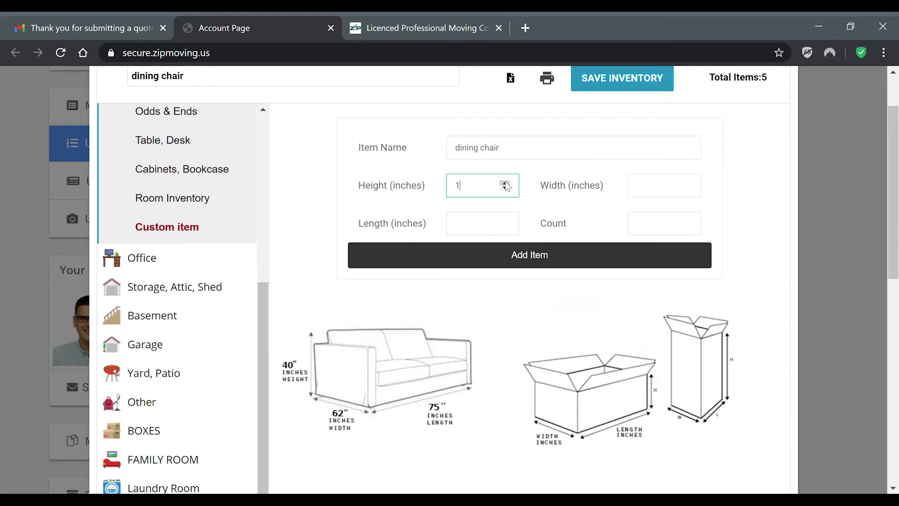
pyautogui.scroll(-5, 816, 186)
pyautogui.scroll(-5, 818, 189)
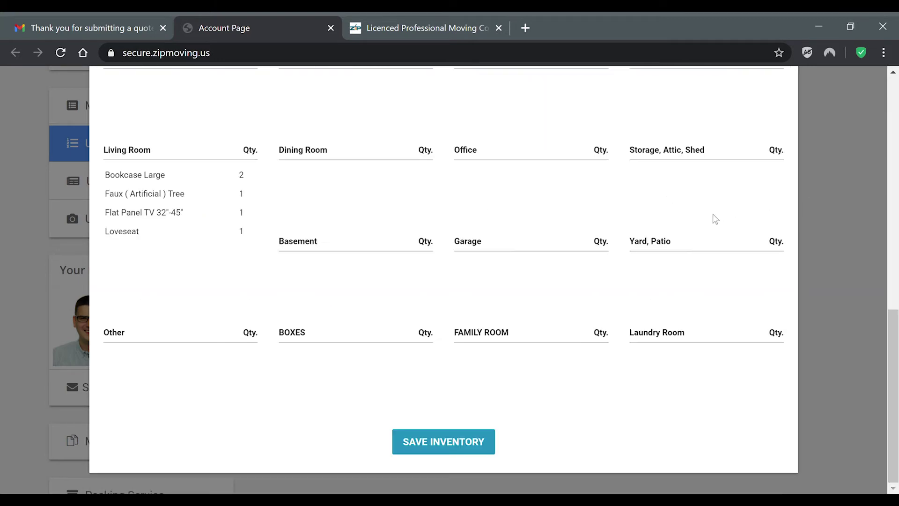
pyautogui.scroll(10, 709, 219)
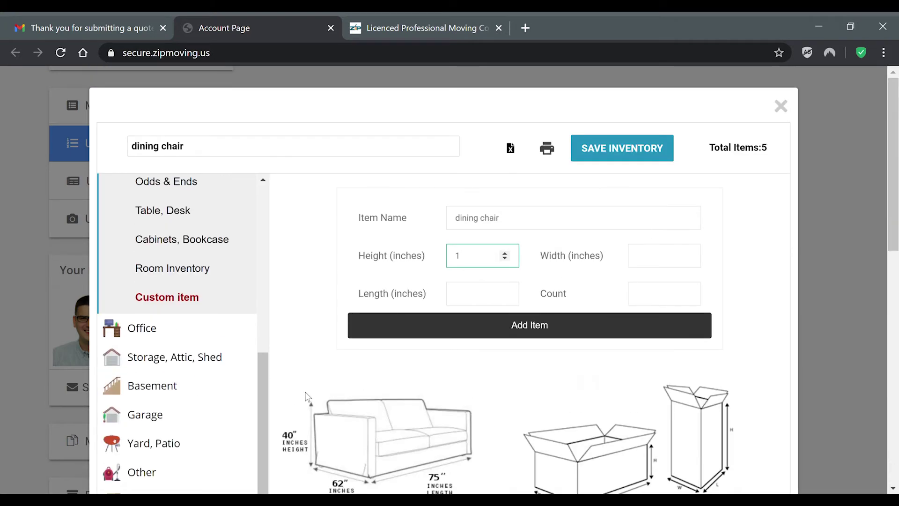
pyautogui.moveTo(259, 395); pyautogui.dragTo(277, 206)
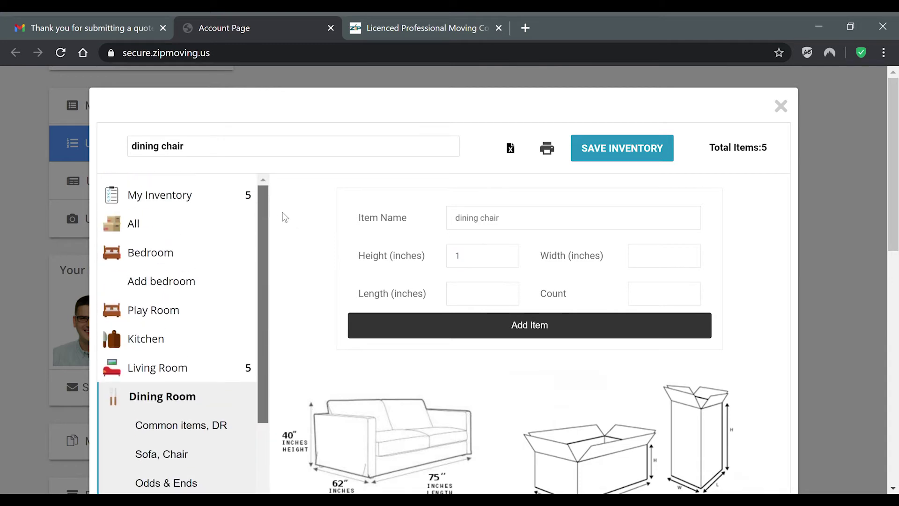
pyautogui.scroll(-3, 571, 309)
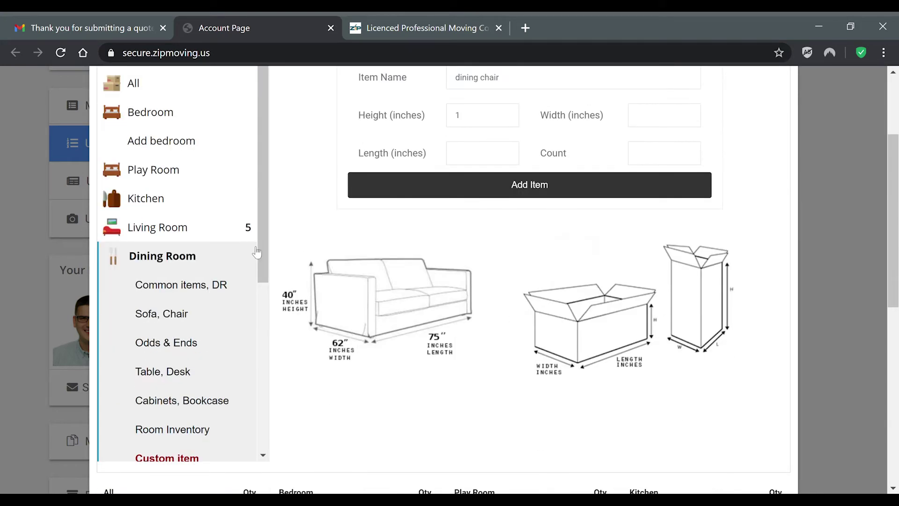
pyautogui.scroll(-6, 240, 305)
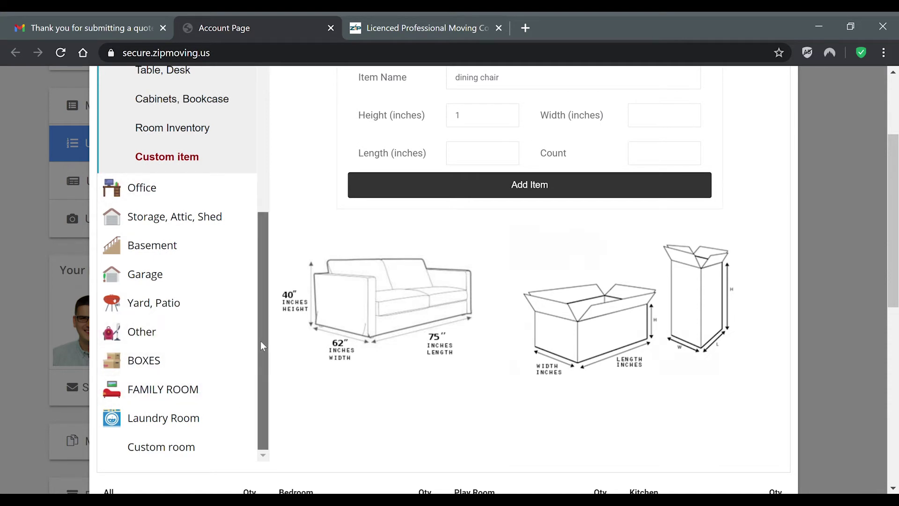
pyautogui.moveTo(261, 341); pyautogui.dragTo(247, 142)
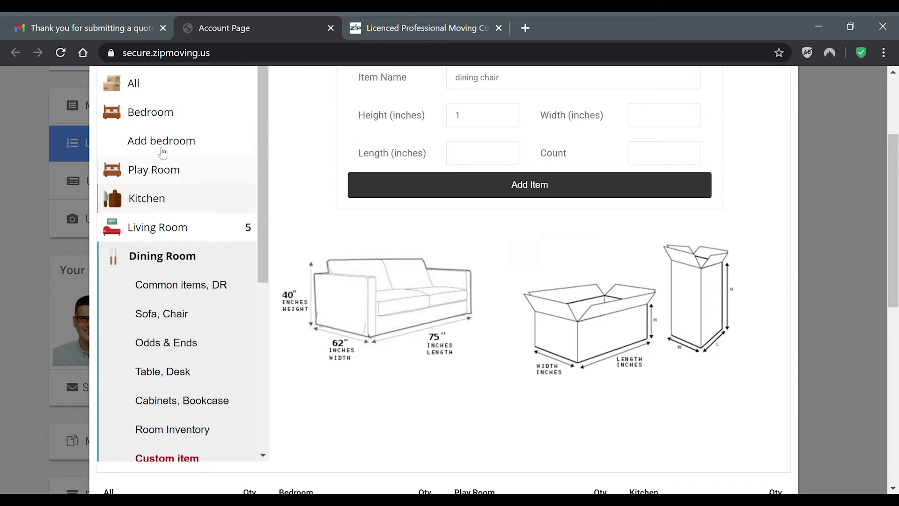
# Step: Add Bed King Complete and Chair, Rocker from Bedroom, then save the inventory and confirm
pyautogui.click(142, 113)
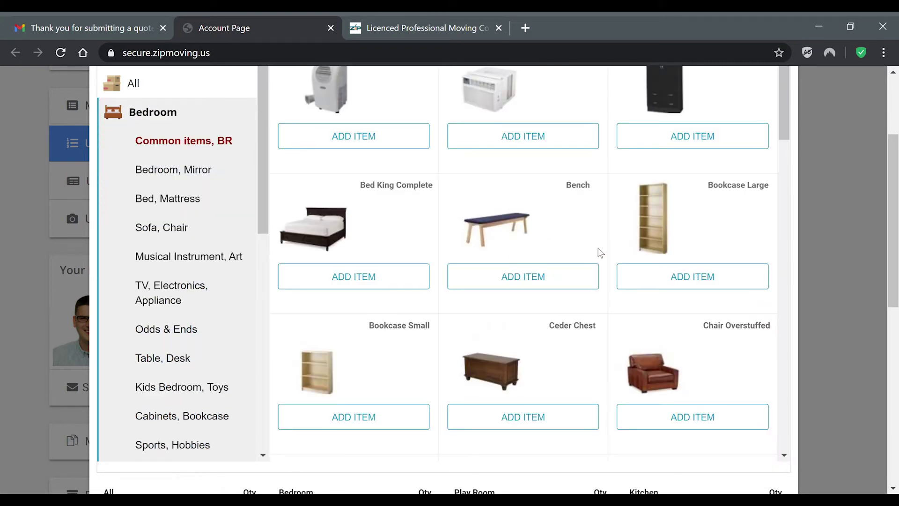
pyautogui.scroll(1, 598, 251)
pyautogui.click(369, 352)
pyautogui.scroll(-3, 626, 284)
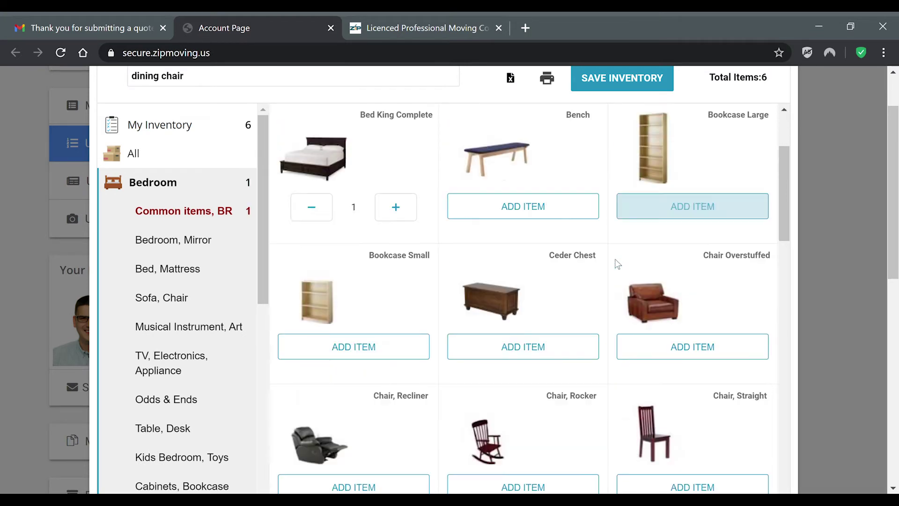
pyautogui.click(525, 205)
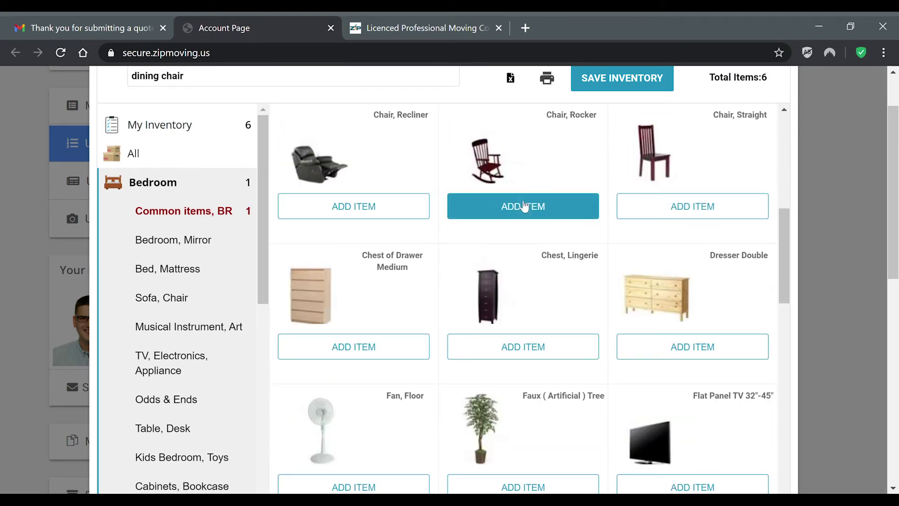
pyautogui.scroll(2, 675, 229)
pyautogui.scroll(1, 675, 229)
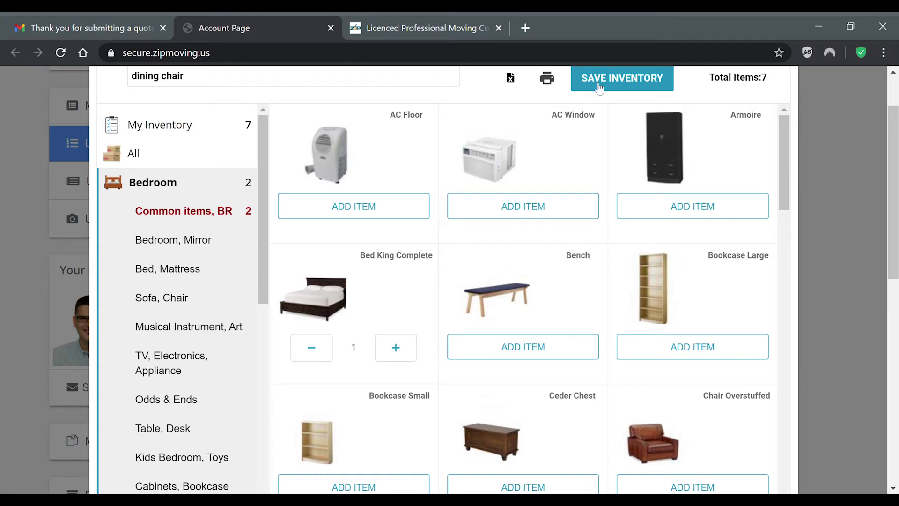
pyautogui.click(623, 79)
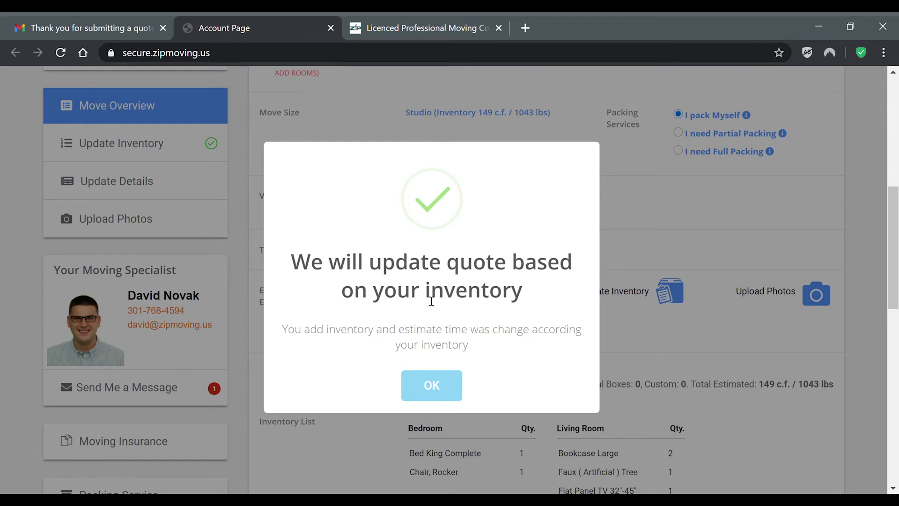
pyautogui.click(433, 386)
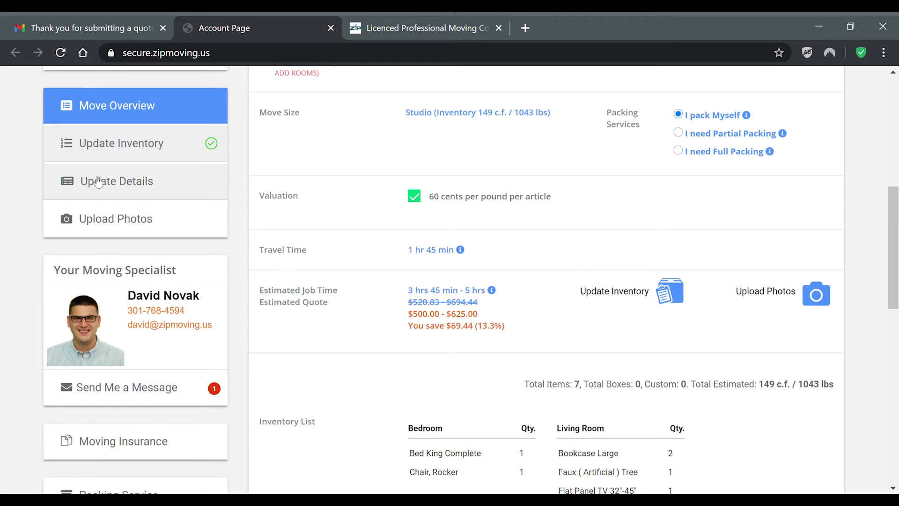
# Step: In the move details form, set the origin to 10 feet from door to parking with Street Parking
pyautogui.click(114, 182)
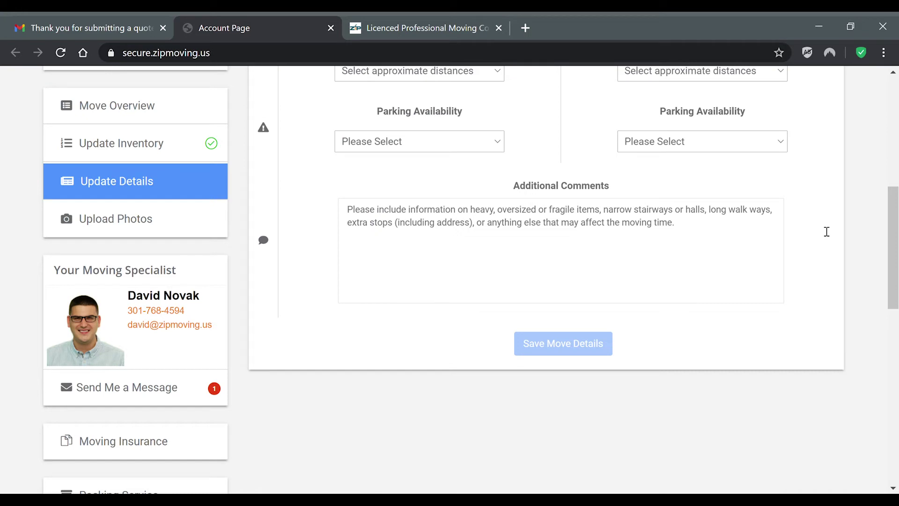
pyautogui.scroll(3, 717, 241)
pyautogui.scroll(1, 525, 183)
pyautogui.scroll(-1, 538, 183)
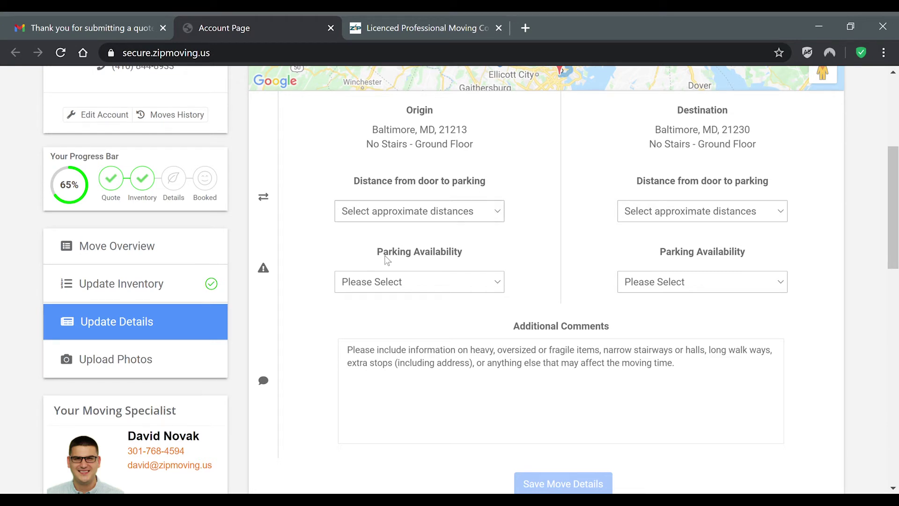
pyautogui.click(366, 305)
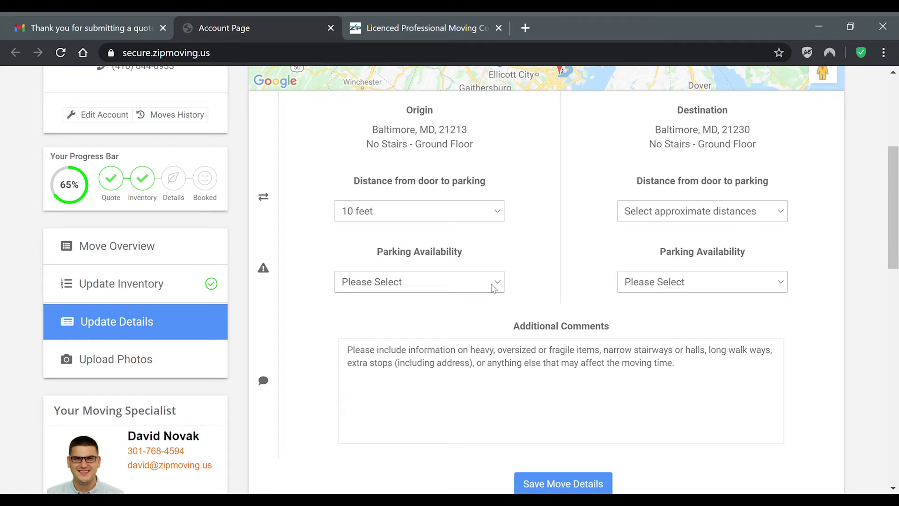
pyautogui.click(399, 334)
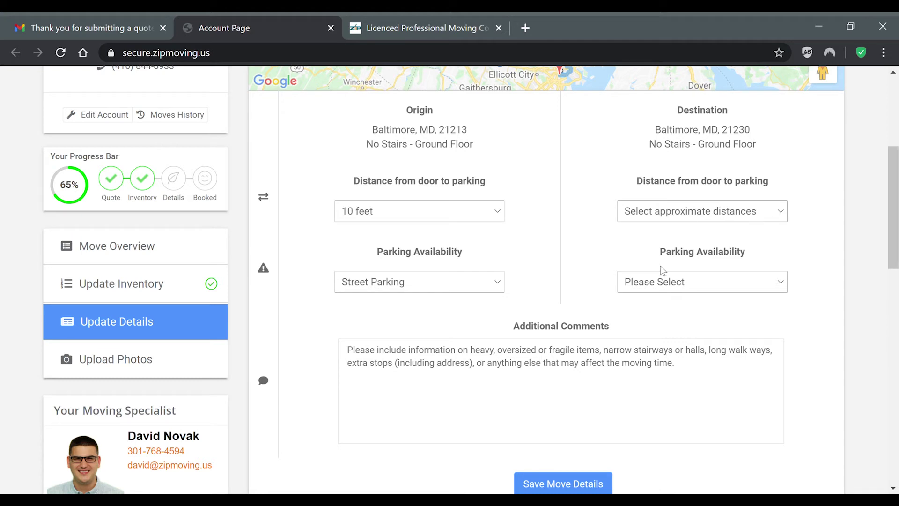
# Step: Set the destination to 15 feet from door to parking with Private Driveway
pyautogui.click(648, 324)
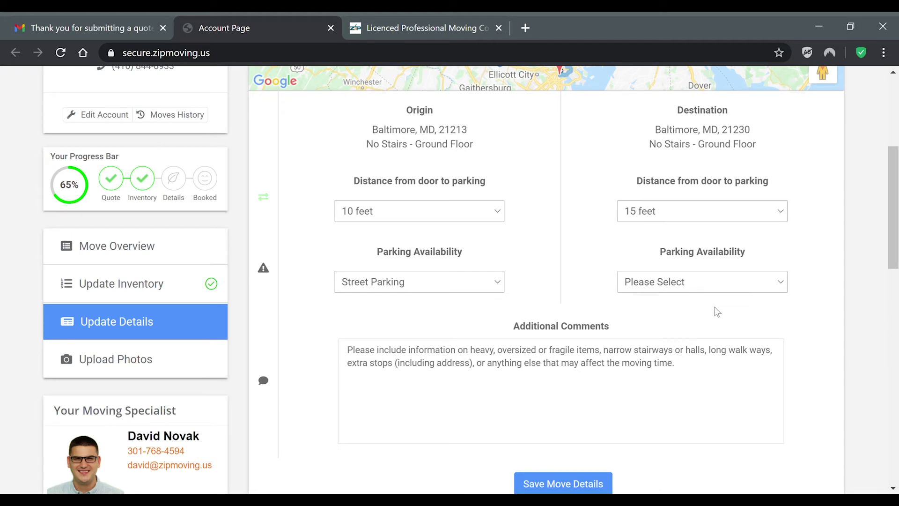
pyautogui.click(707, 287)
pyautogui.click(696, 397)
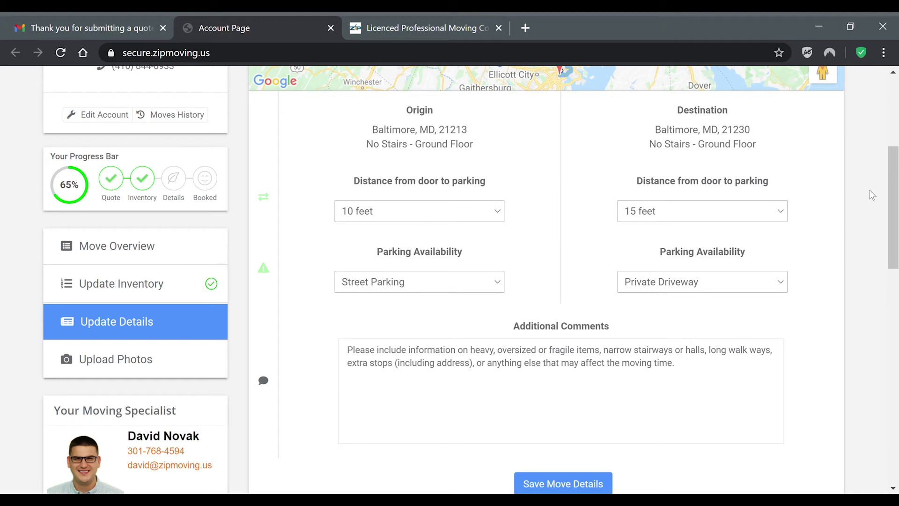
pyautogui.moveTo(890, 173); pyautogui.dragTo(887, 257)
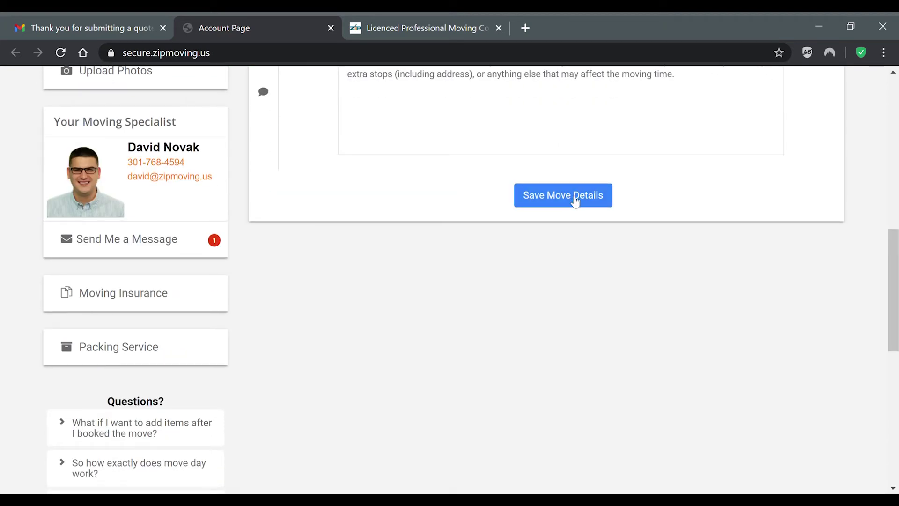
# Step: Save the move details, then view the Upload Photos section accepting PNG, GIF, JPG or JPEG
pyautogui.click(576, 199)
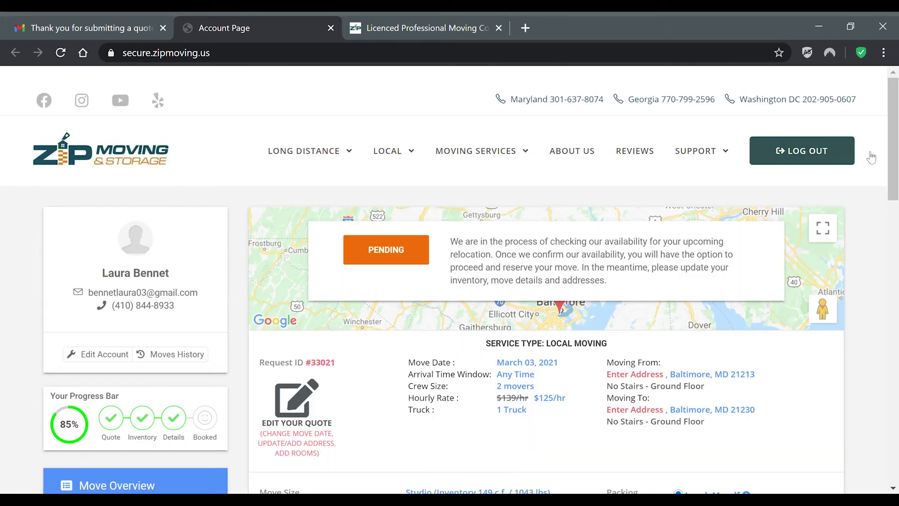
pyautogui.moveTo(895, 132); pyautogui.dragTo(896, 208)
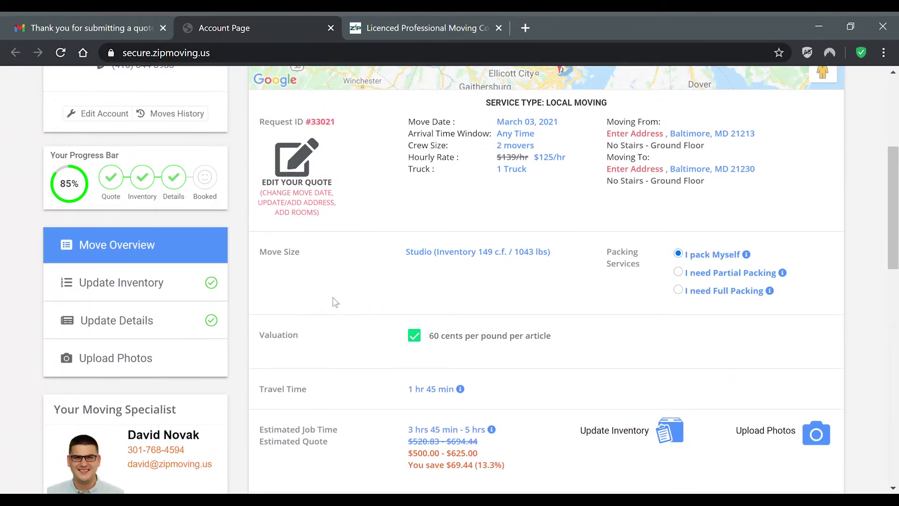
pyautogui.click(155, 362)
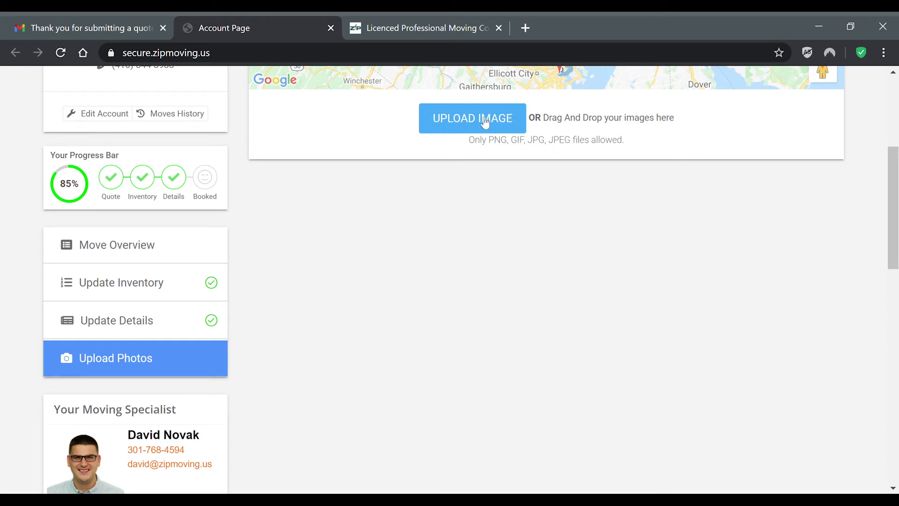
pyautogui.scroll(4, 892, 271)
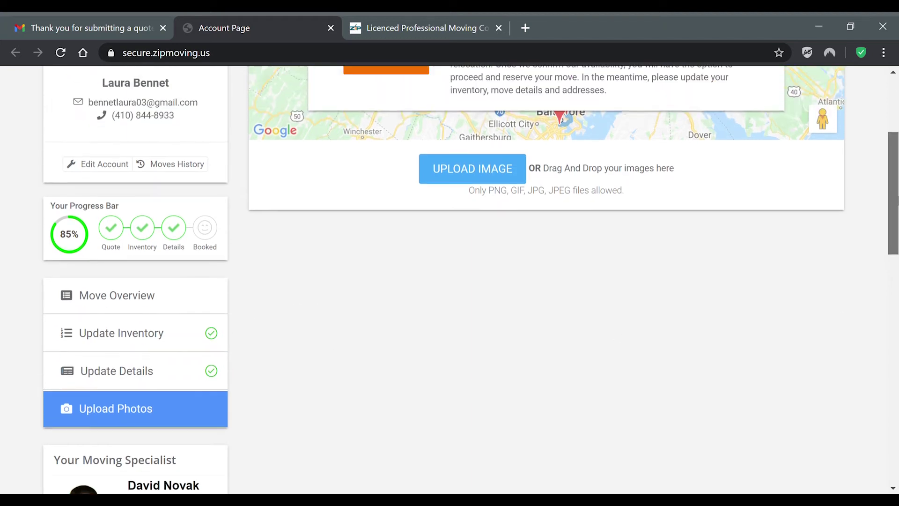
pyautogui.scroll(-2, 886, 266)
pyautogui.scroll(-3, 886, 266)
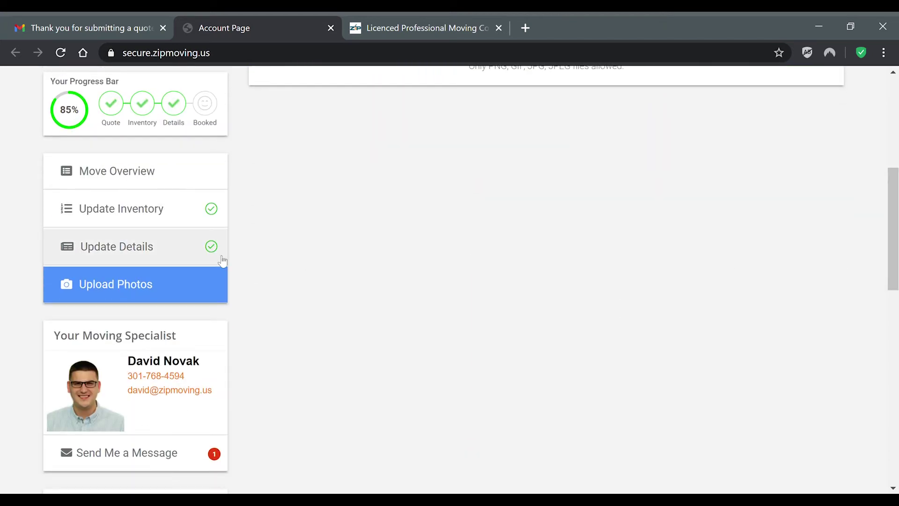
# Step: On Move Overview, choose 'I need Partial Packing', adding $30.00 and revising the estimate to $530.00 - $655.00
pyautogui.click(120, 176)
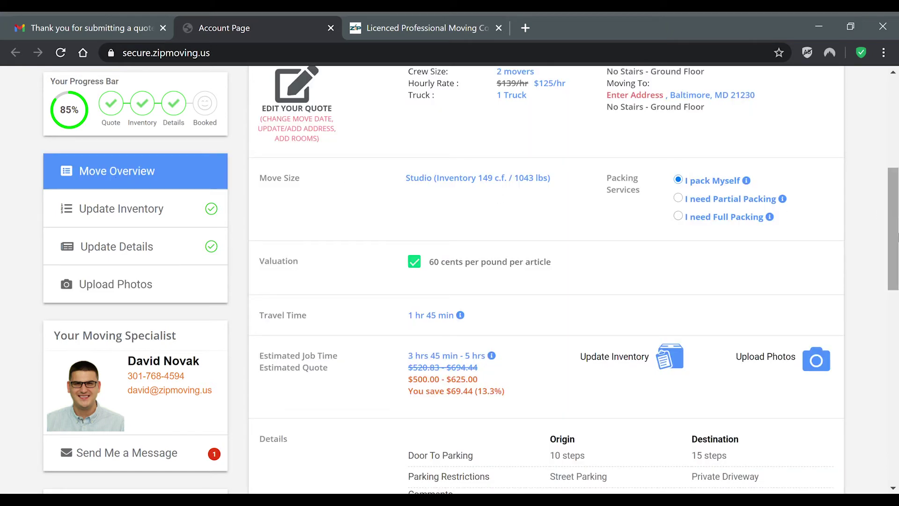
pyautogui.hotkey('ctrl', 'a')
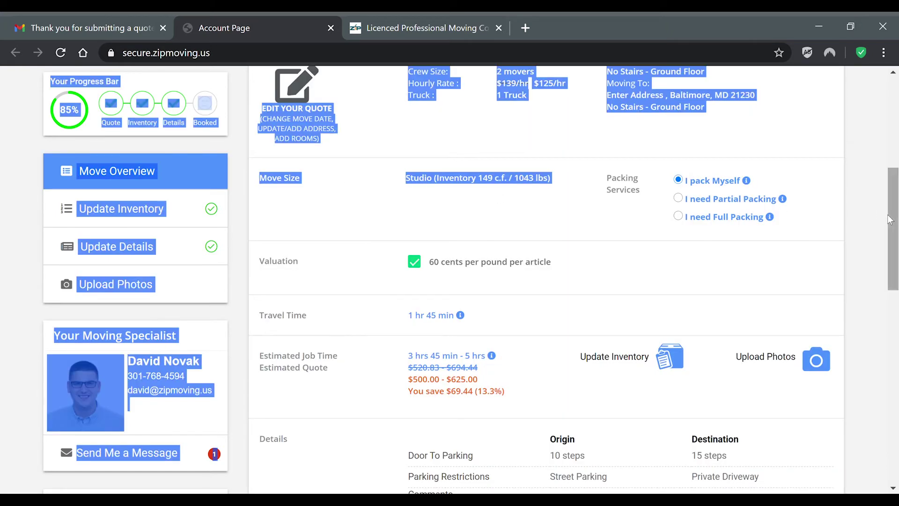
pyautogui.click(793, 263)
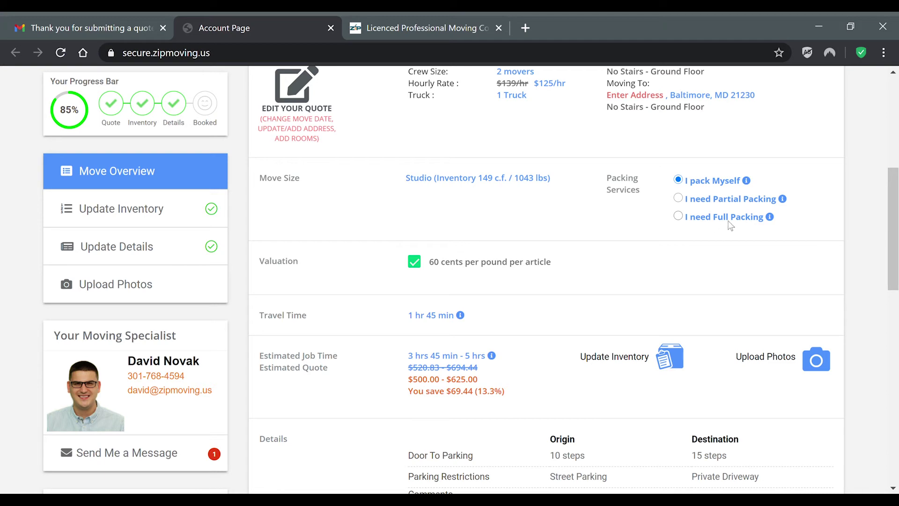
pyautogui.click(678, 198)
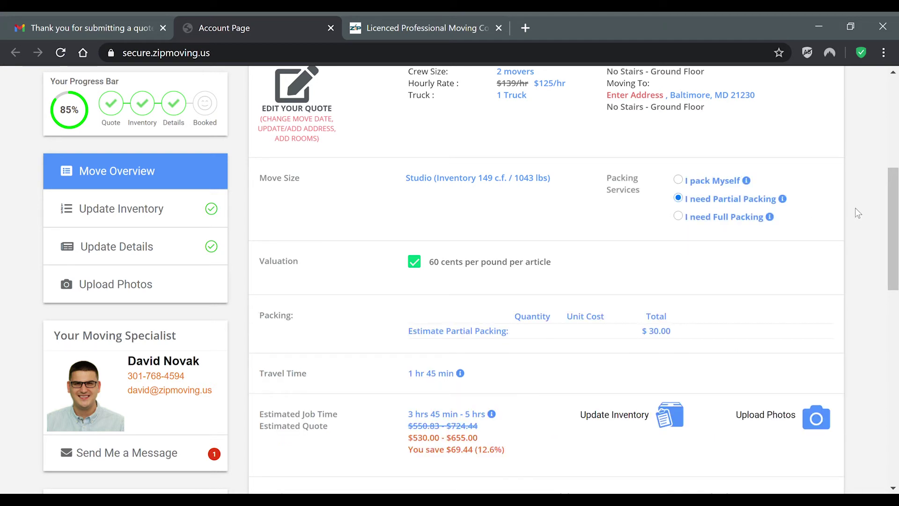
pyautogui.moveTo(894, 192); pyautogui.dragTo(895, 221)
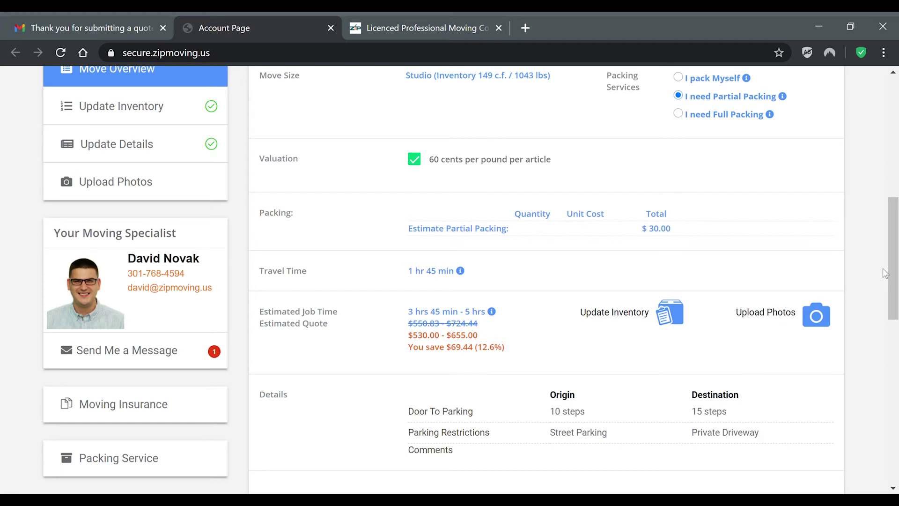
pyautogui.scroll(-3, 601, 235)
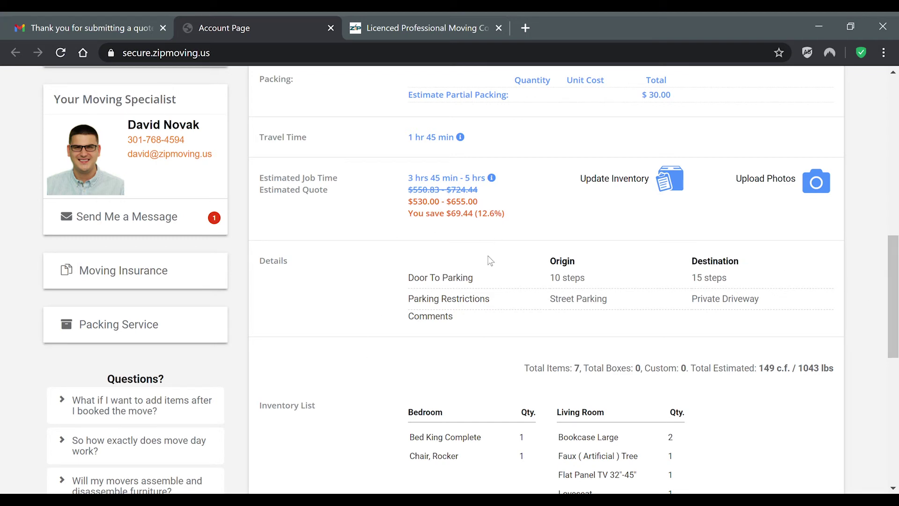
pyautogui.moveTo(896, 281); pyautogui.dragTo(897, 322)
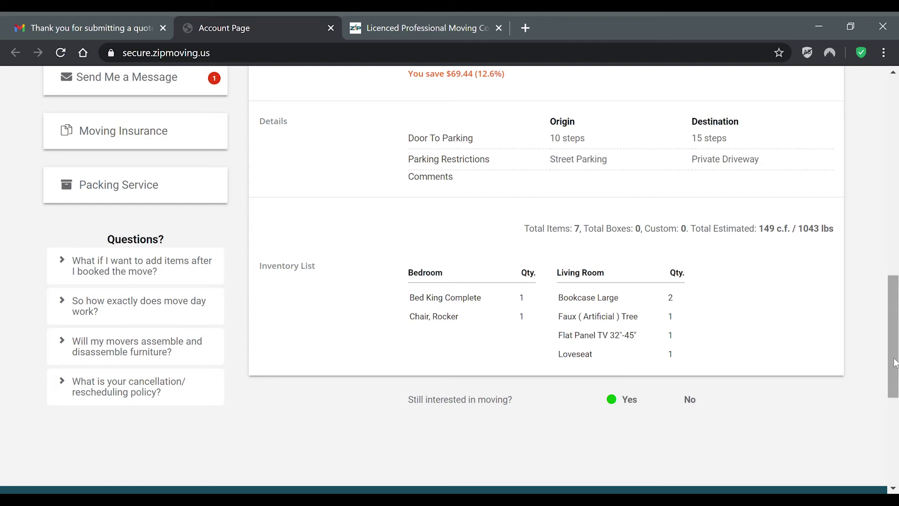
pyautogui.moveTo(896, 360); pyautogui.dragTo(896, 212)
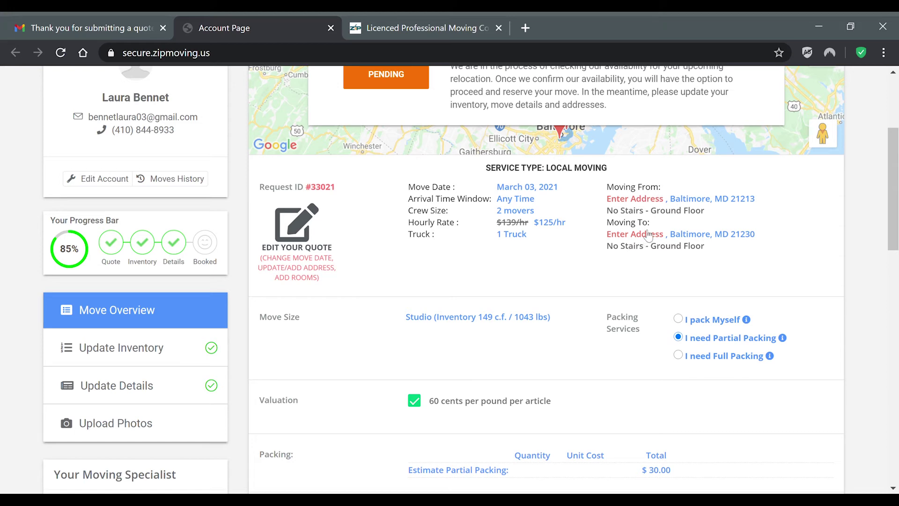
# Step: Start editing the move addresses and enter the origin street address
pyautogui.click(649, 201)
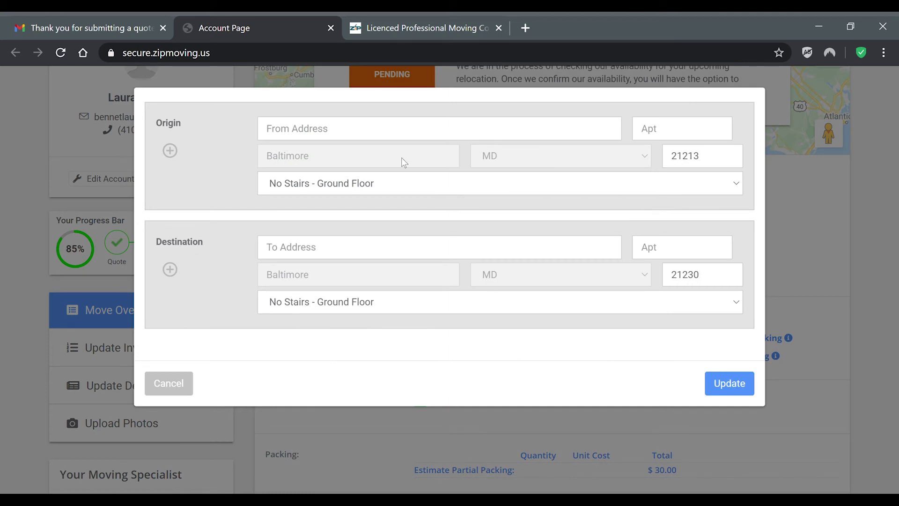
pyautogui.click(310, 136)
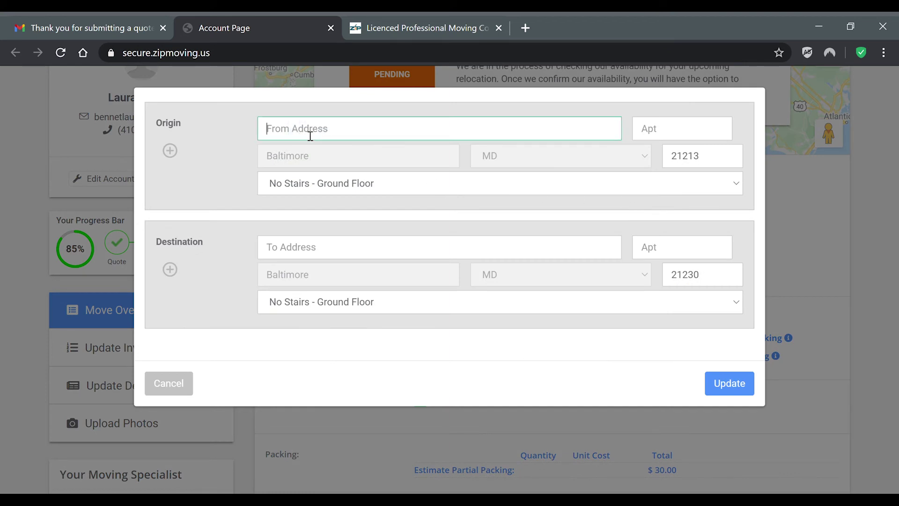
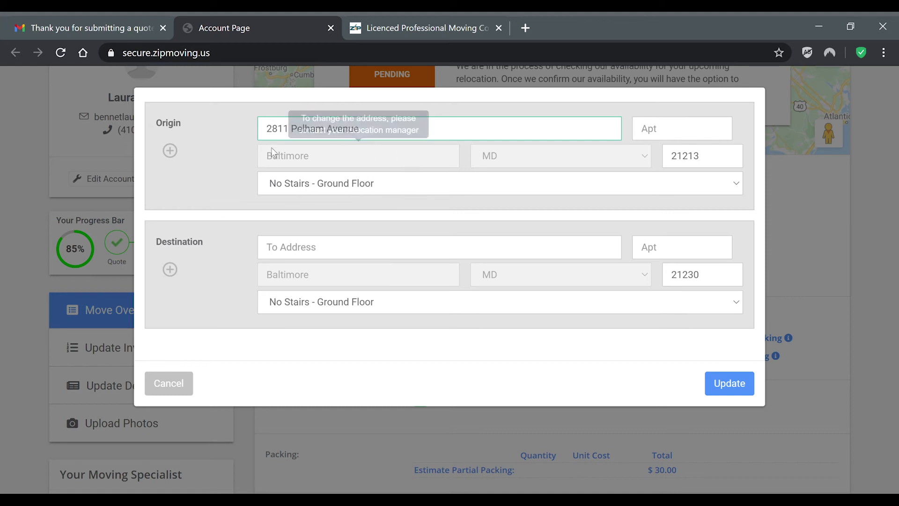
pyautogui.click(378, 187)
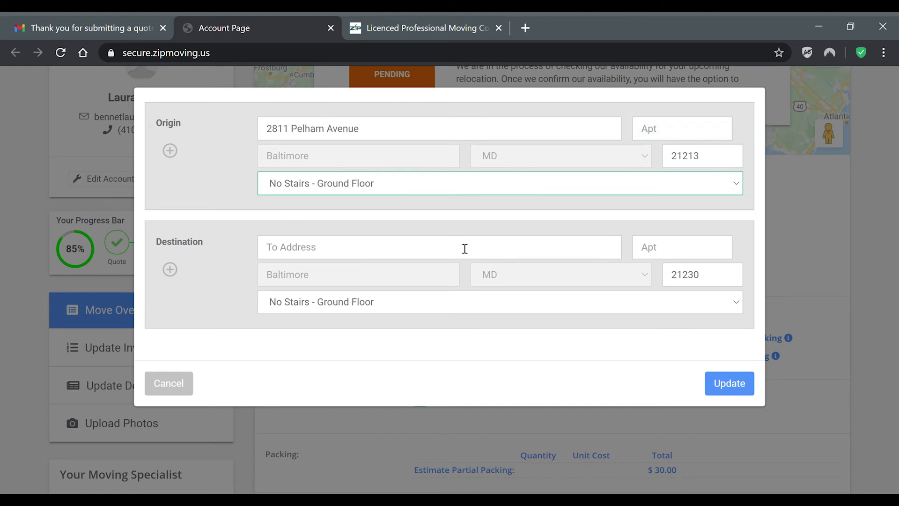
# Step: Enter the destination street address and apartment number with Stairs - 3rd Floor, and save the update
pyautogui.click(358, 252)
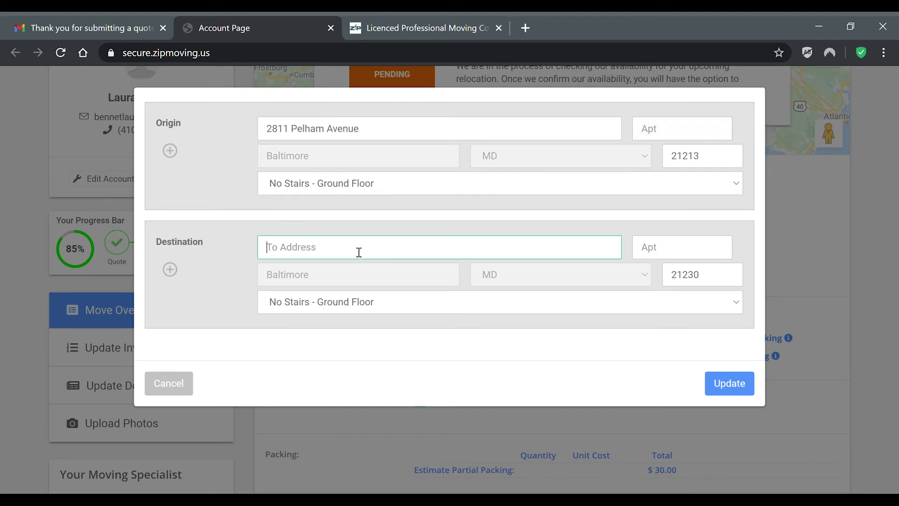
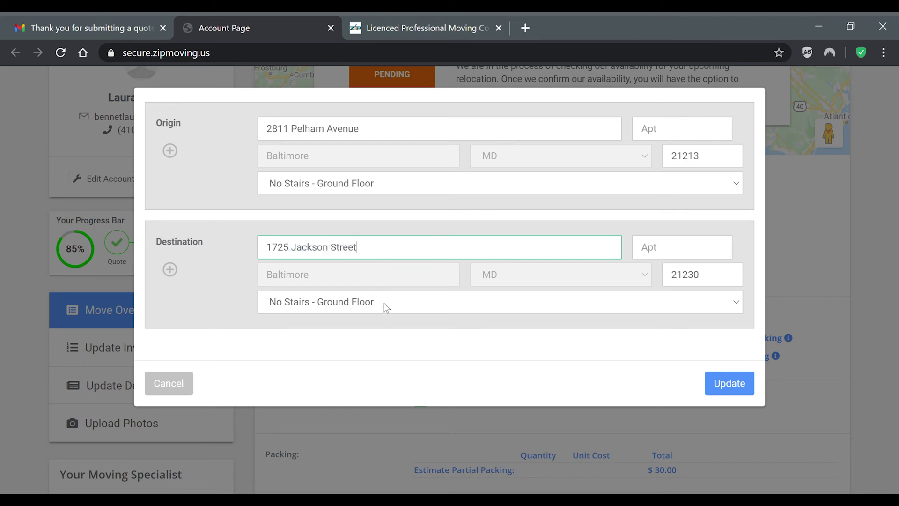
pyautogui.click(386, 307)
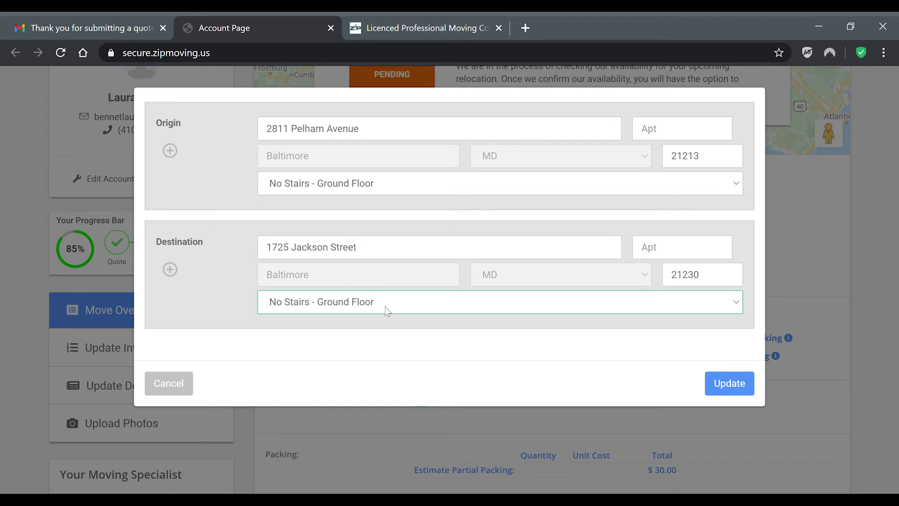
pyautogui.click(335, 376)
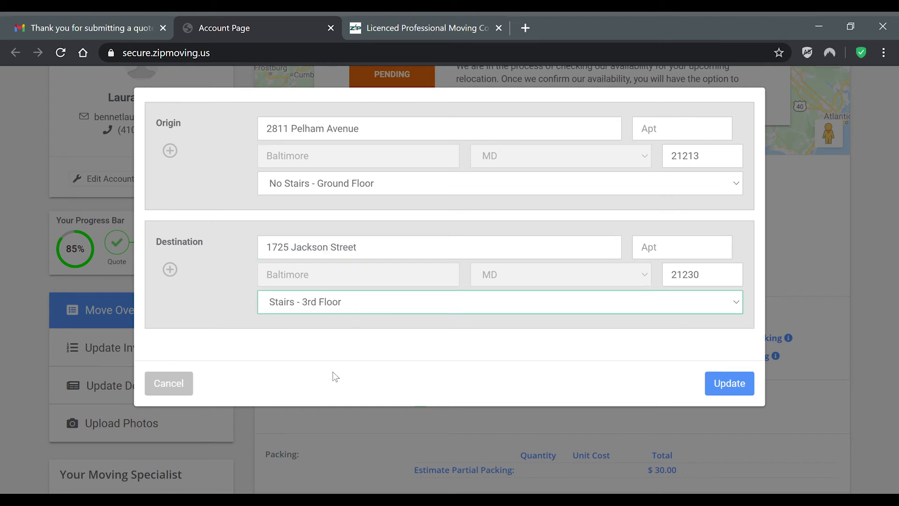
pyautogui.click(691, 253)
pyautogui.write('301')
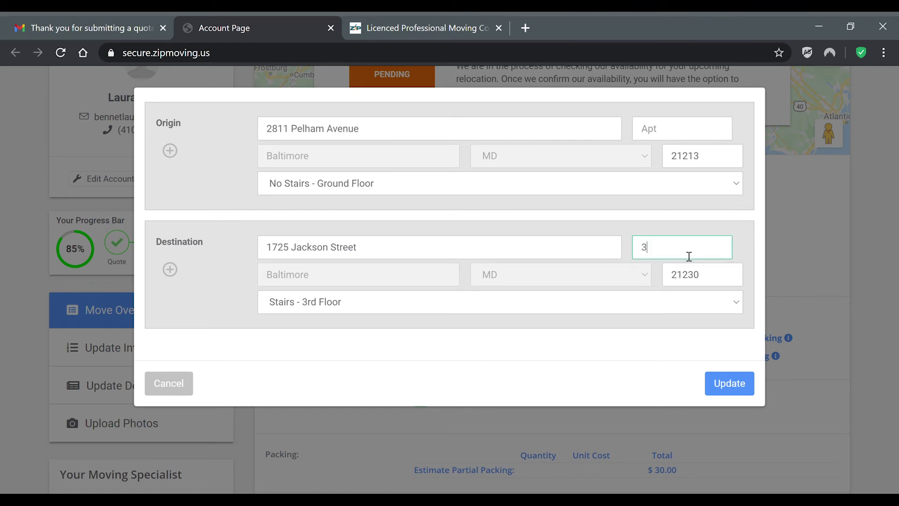
pyautogui.click(743, 387)
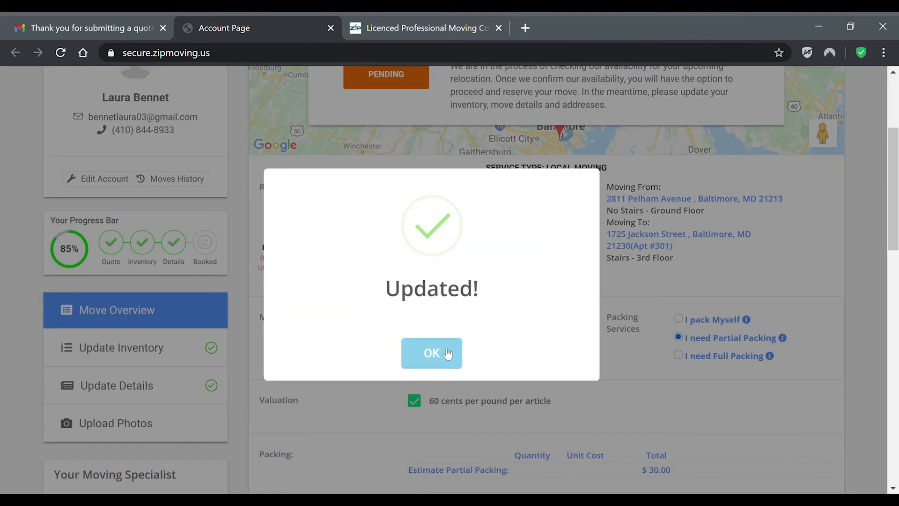
pyautogui.click(447, 353)
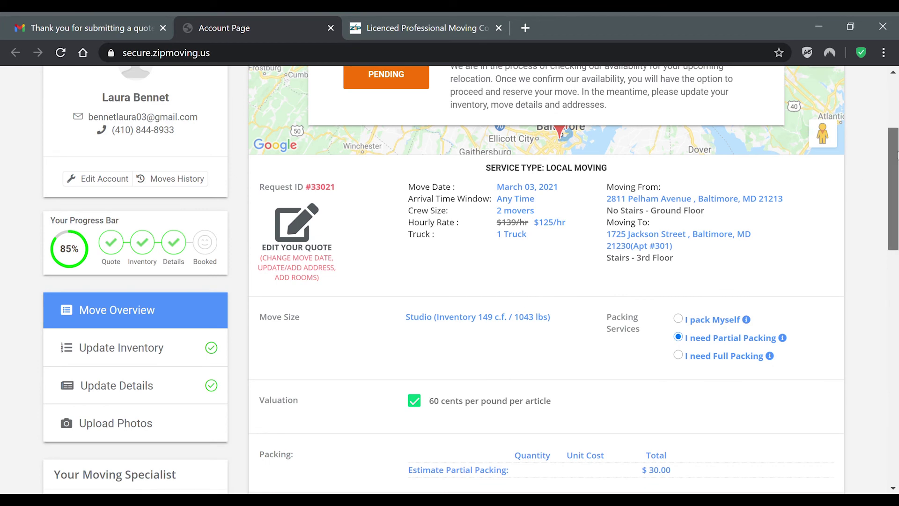
pyautogui.scroll(1, 895, 168)
pyautogui.scroll(-1, 896, 159)
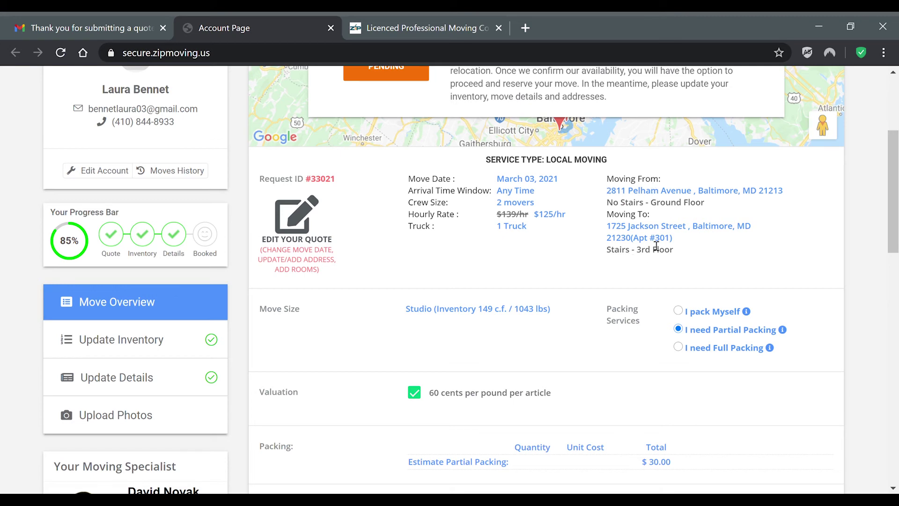
pyautogui.moveTo(893, 192)
pyautogui.mouseDown()
pyautogui.moveTo(894, 253)
pyautogui.moveTo(895, 182)
pyautogui.mouseUp()
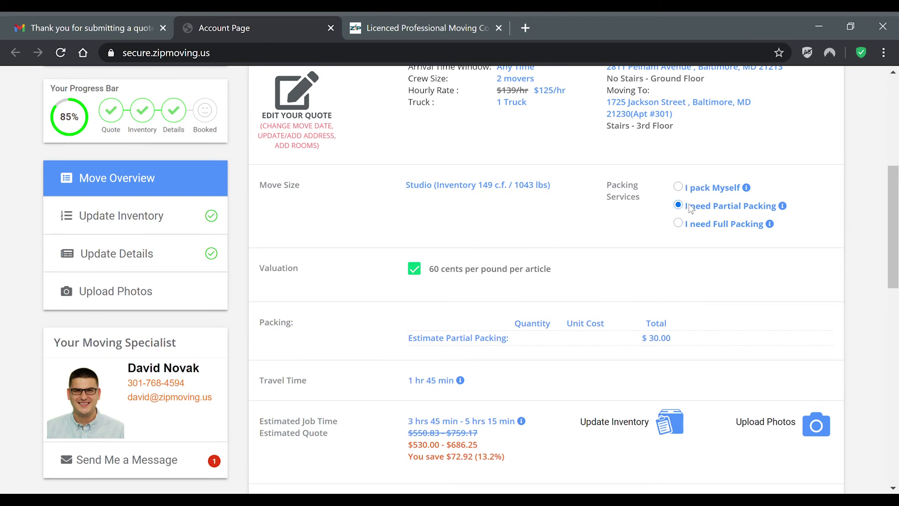
pyautogui.scroll(-3, 749, 205)
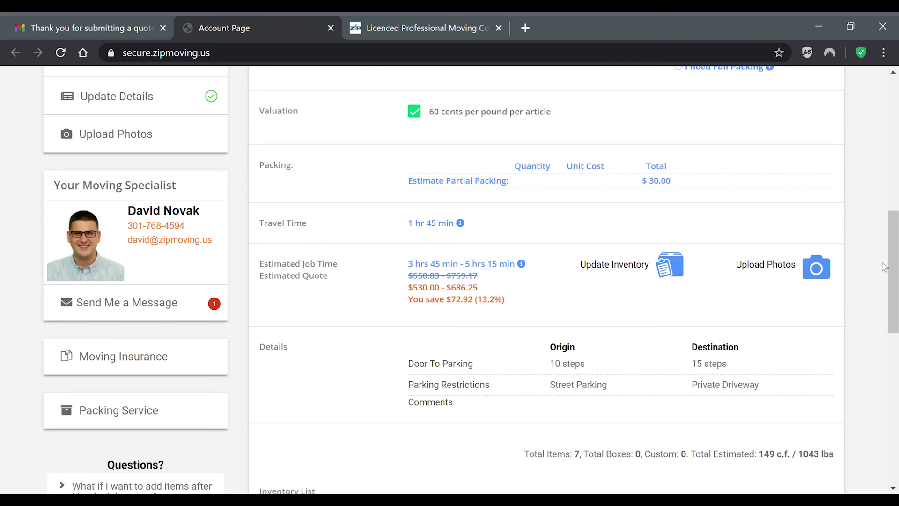
pyautogui.moveTo(893, 271); pyautogui.dragTo(893, 216)
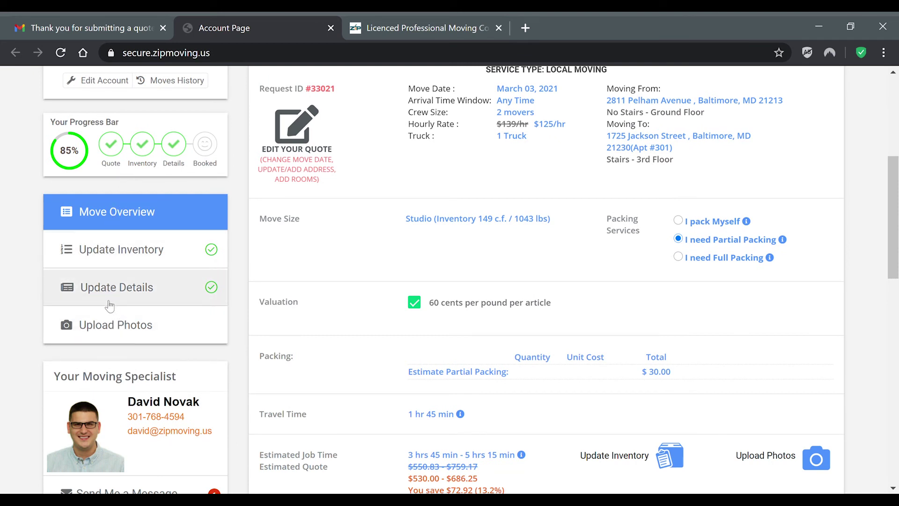
pyautogui.moveTo(897, 255); pyautogui.dragTo(897, 239)
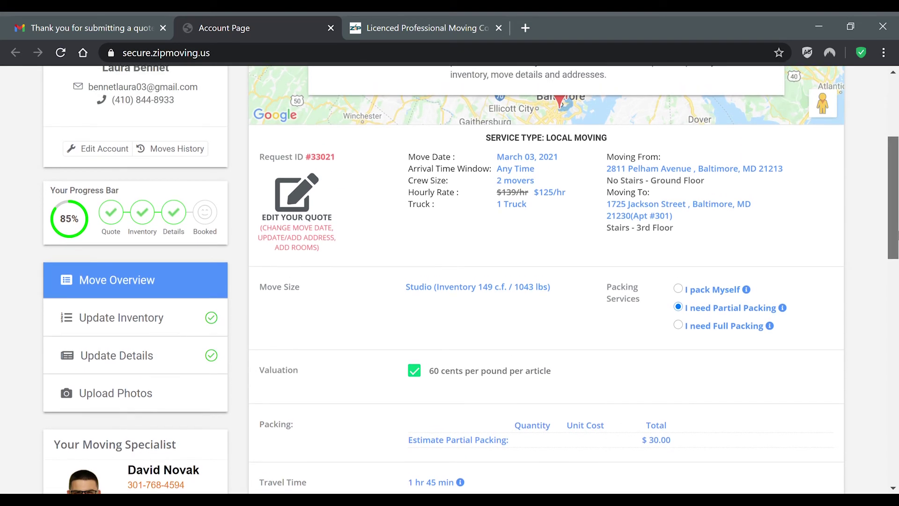
pyautogui.scroll(5, 897, 239)
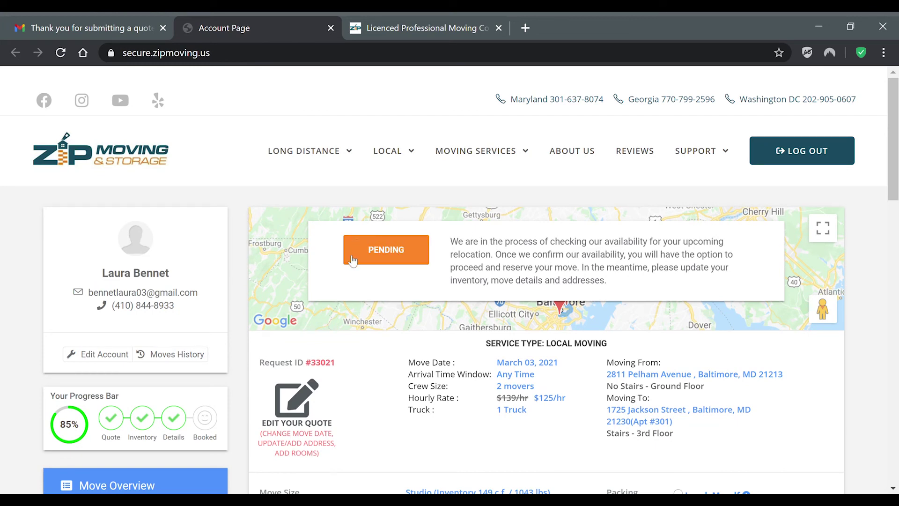
pyautogui.moveTo(897, 108); pyautogui.dragTo(898, 242)
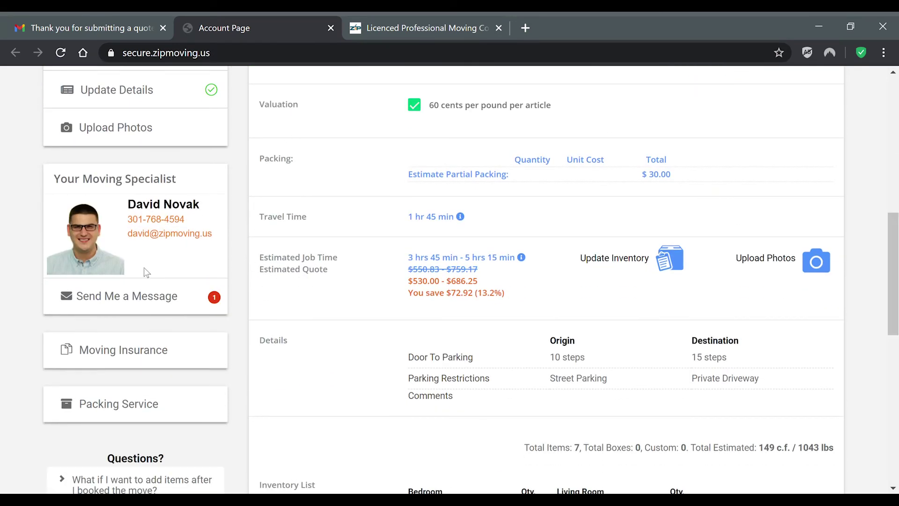
# Step: Send the moving specialist the chat message 'Hello, I am ready to book my move, thanks'
pyautogui.click(147, 298)
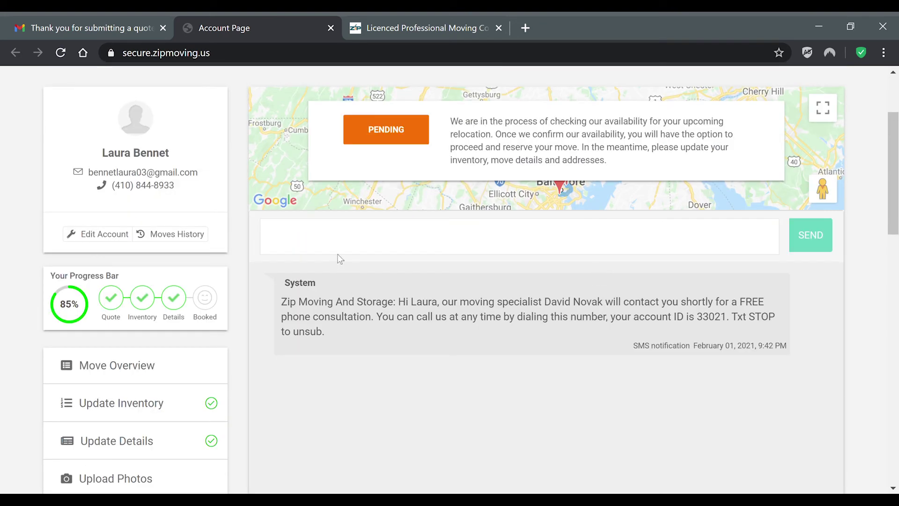
pyautogui.click(347, 247)
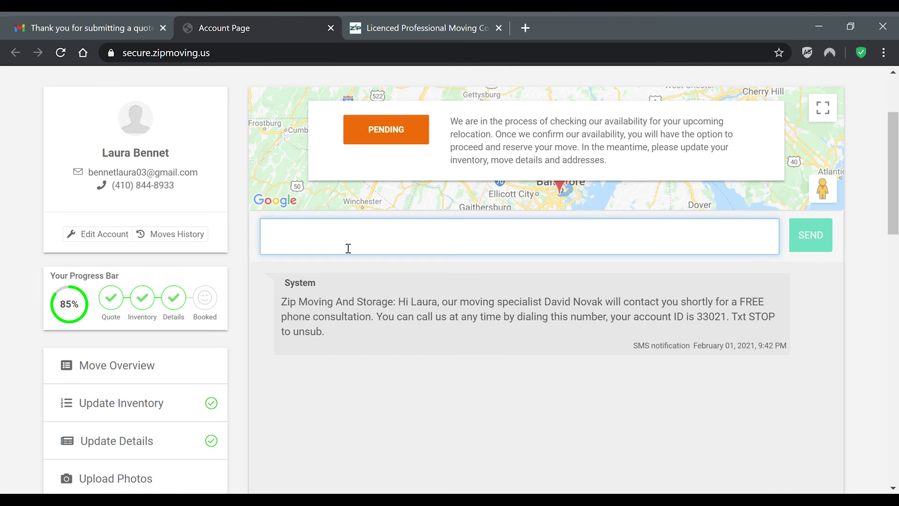
pyautogui.write('Hello, I m')
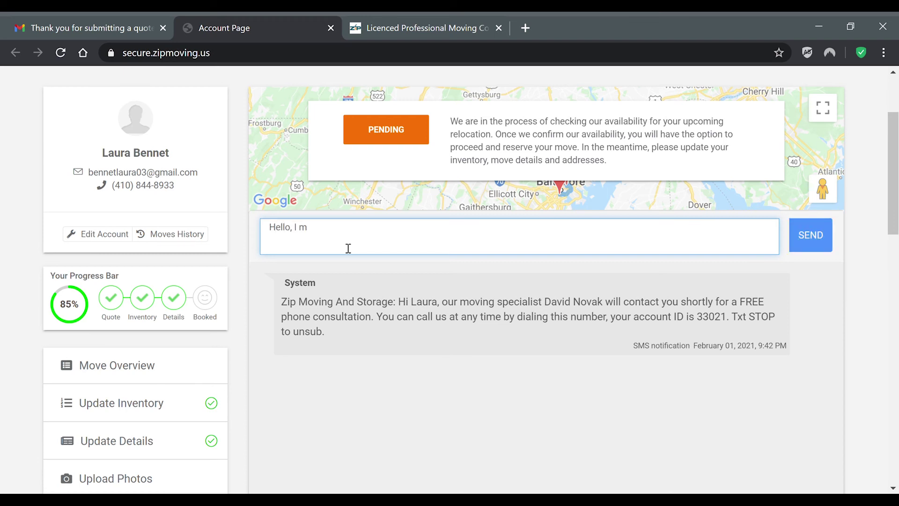
pyautogui.press('BackSpace')
pyautogui.write('am ready to book my move, thanks!')
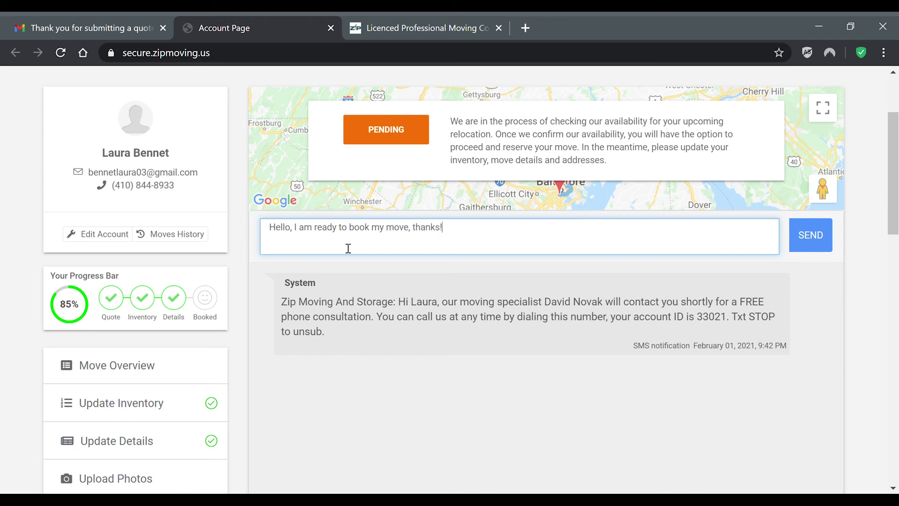
pyautogui.click(804, 242)
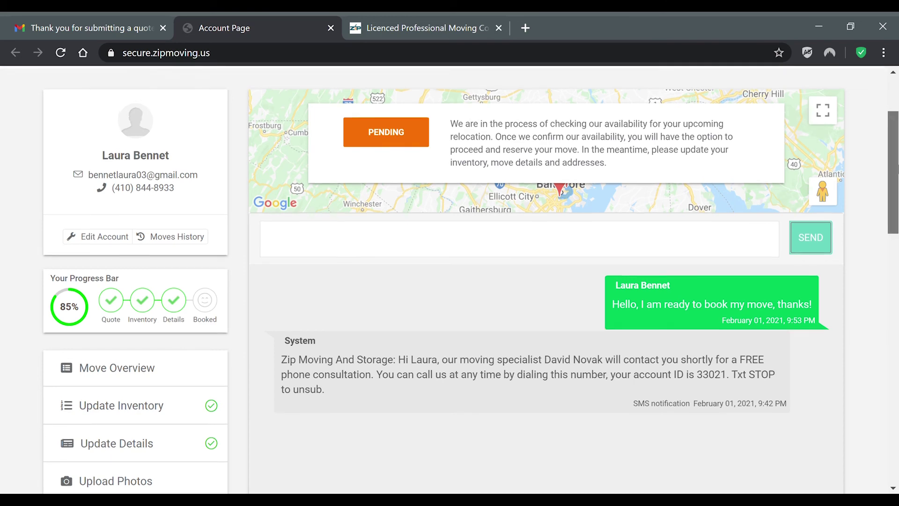
pyautogui.scroll(3, 893, 176)
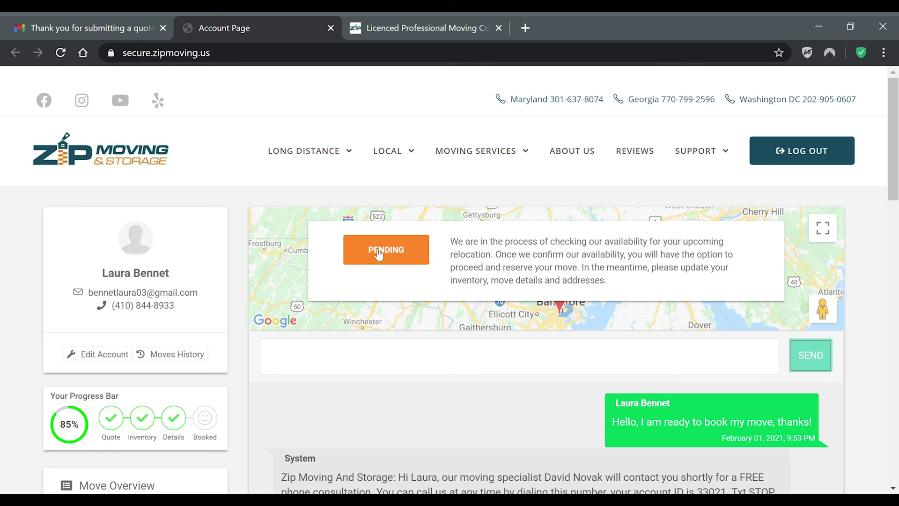
# Step: Proceed from PENDING to the booking page and review the $530.00 - $686.25 quote and $120 deposit
pyautogui.click(378, 251)
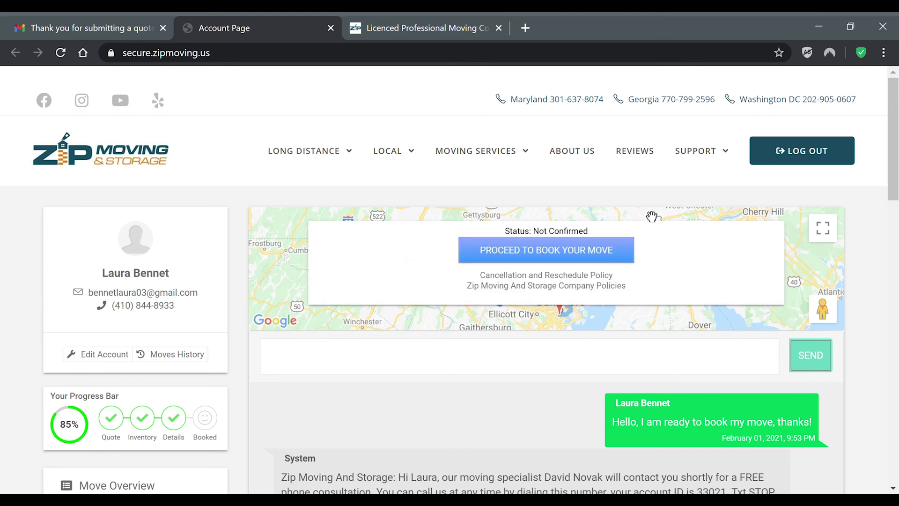
pyautogui.scroll(-2, 450, 281)
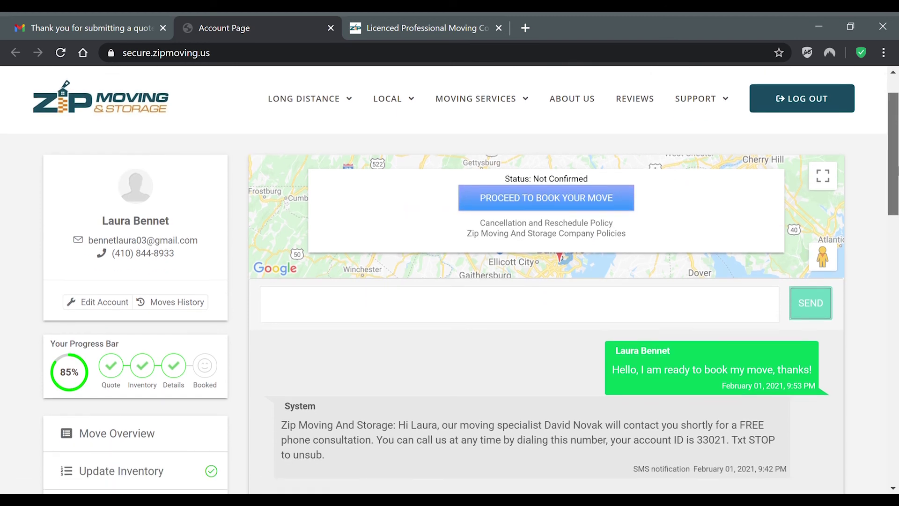
pyautogui.scroll(2, 476, 261)
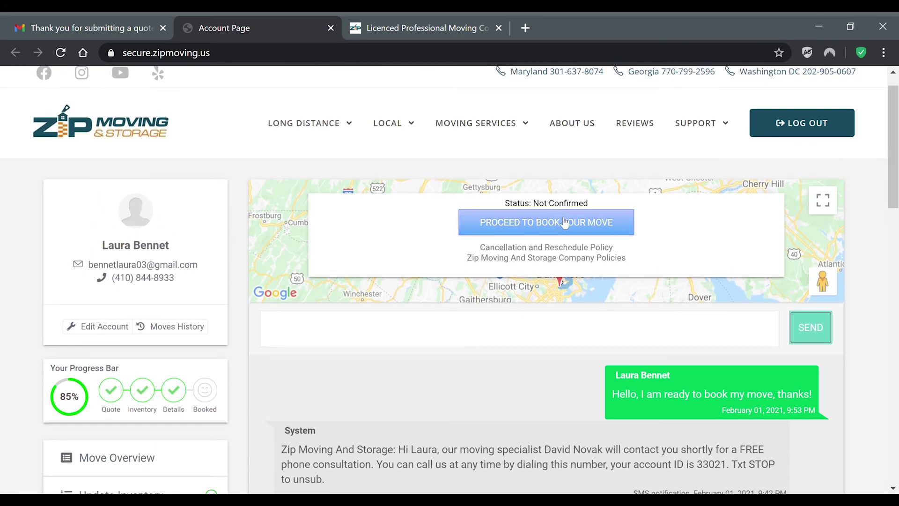
pyautogui.click(561, 222)
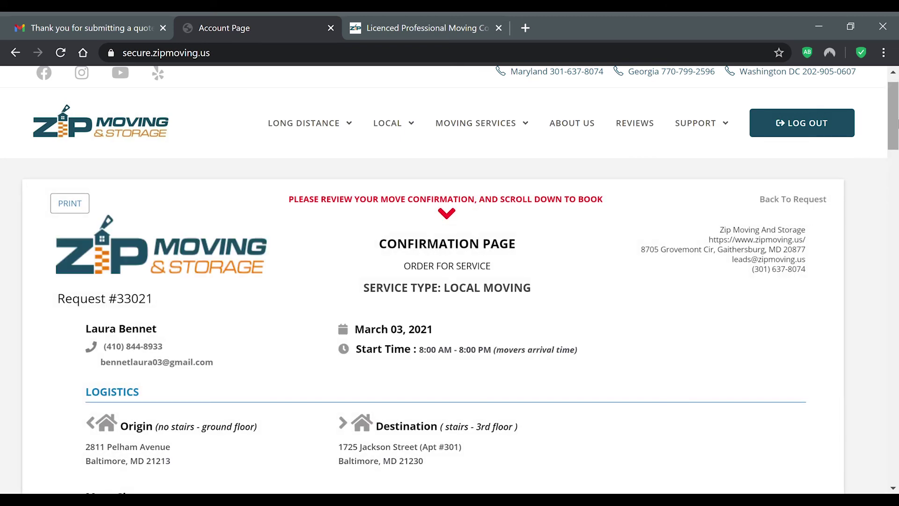
pyautogui.scroll(-2, 894, 123)
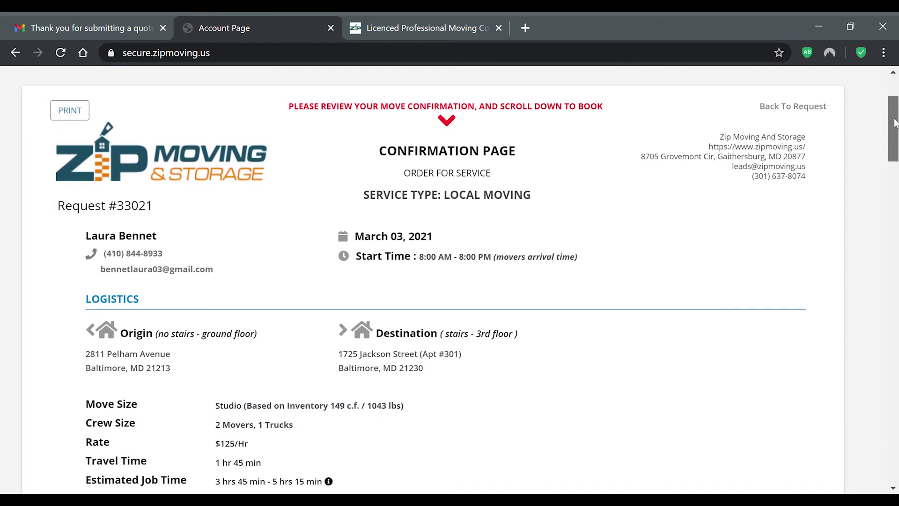
pyautogui.scroll(-1, 341, 239)
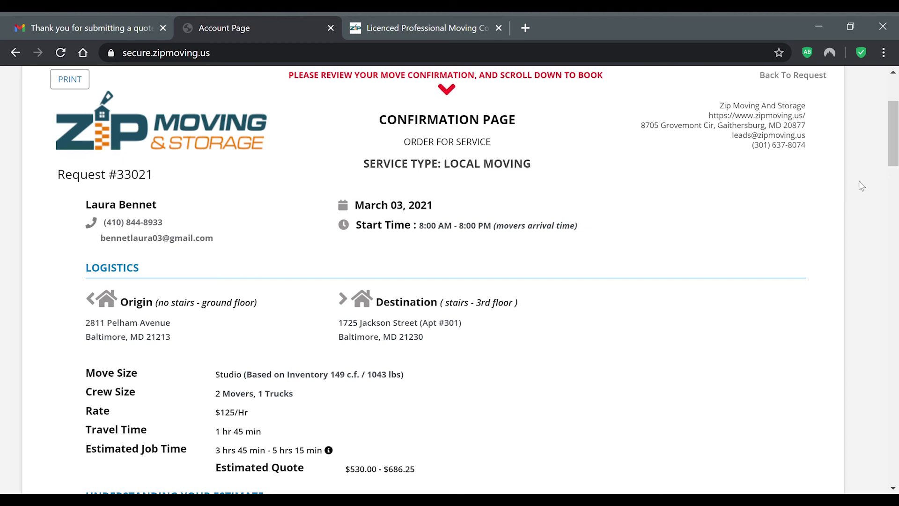
pyautogui.moveTo(894, 123); pyautogui.dragTo(895, 147)
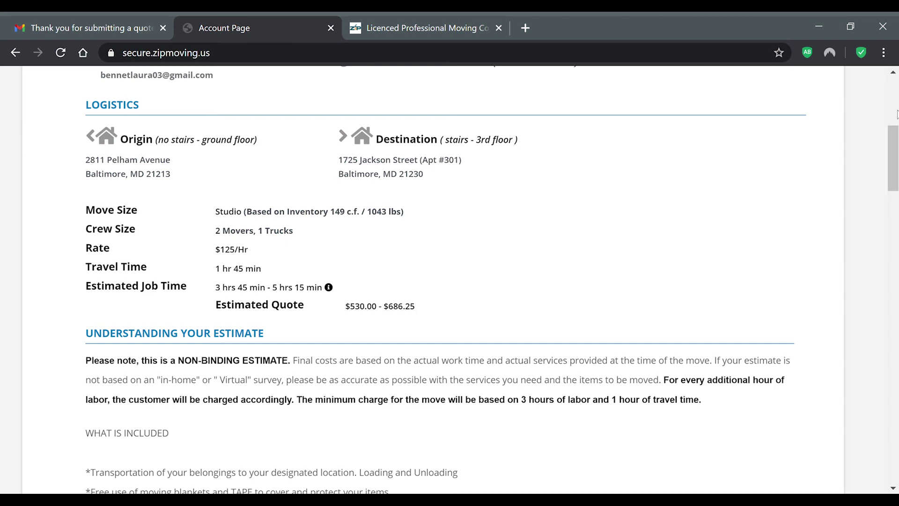
pyautogui.scroll(-2, 895, 157)
# Step: Agree to the company and cancellation policies and start paying the $120 deposit
pyautogui.moveTo(895, 157); pyautogui.dragTo(882, 347)
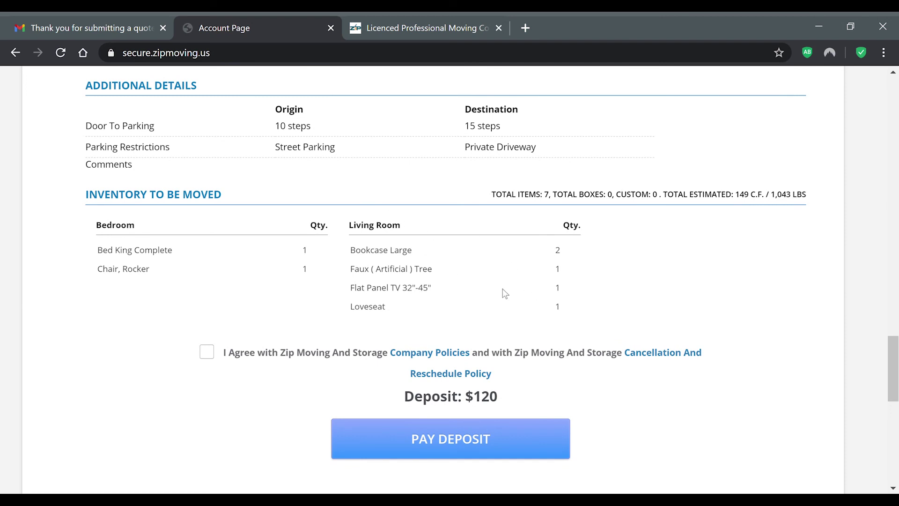
pyautogui.moveTo(888, 394); pyautogui.dragTo(890, 410)
pyautogui.moveTo(893, 363); pyautogui.dragTo(893, 368)
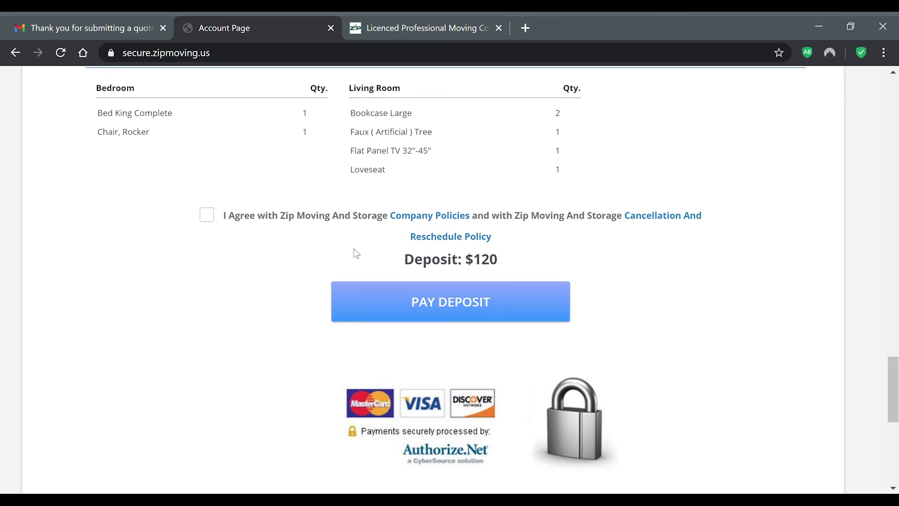
pyautogui.click(206, 218)
pyautogui.click(462, 302)
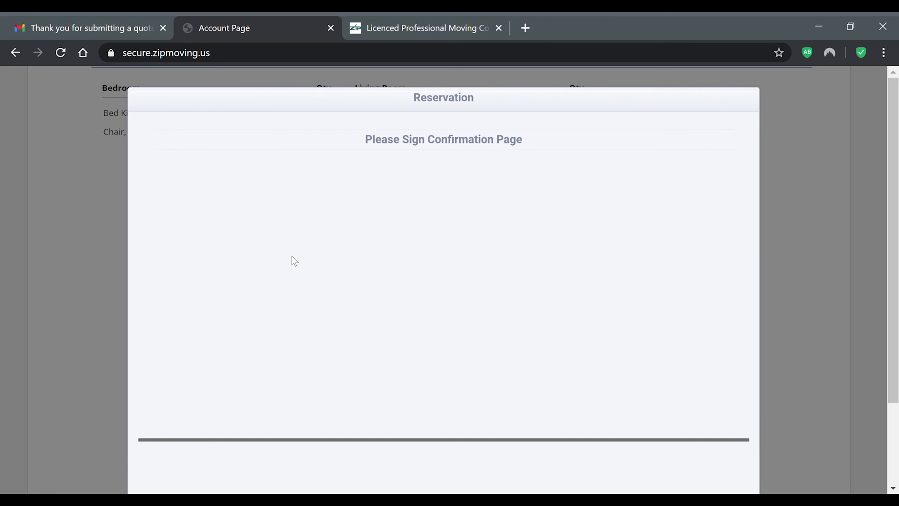
# Step: Draw a signature on the confirmation page and save it to reach the $120.00 card payment form
pyautogui.click(258, 261)
pyautogui.moveTo(246, 241)
pyautogui.mouseDown()
pyautogui.moveTo(283, 257)
pyautogui.moveTo(265, 295)
pyautogui.moveTo(288, 299)
pyautogui.moveTo(318, 265)
pyautogui.moveTo(337, 337)
pyautogui.moveTo(311, 323)
pyautogui.mouseUp()
pyautogui.moveTo(893, 163); pyautogui.dragTo(893, 243)
pyautogui.click(730, 463)
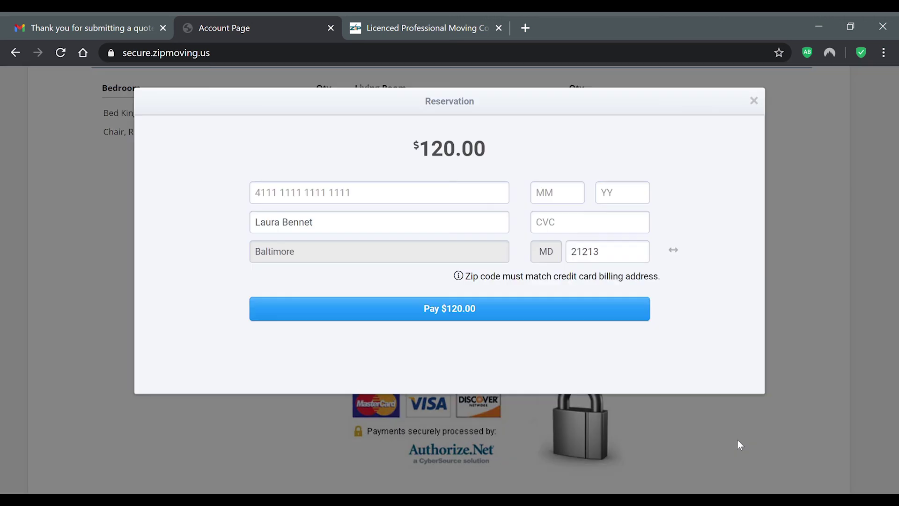